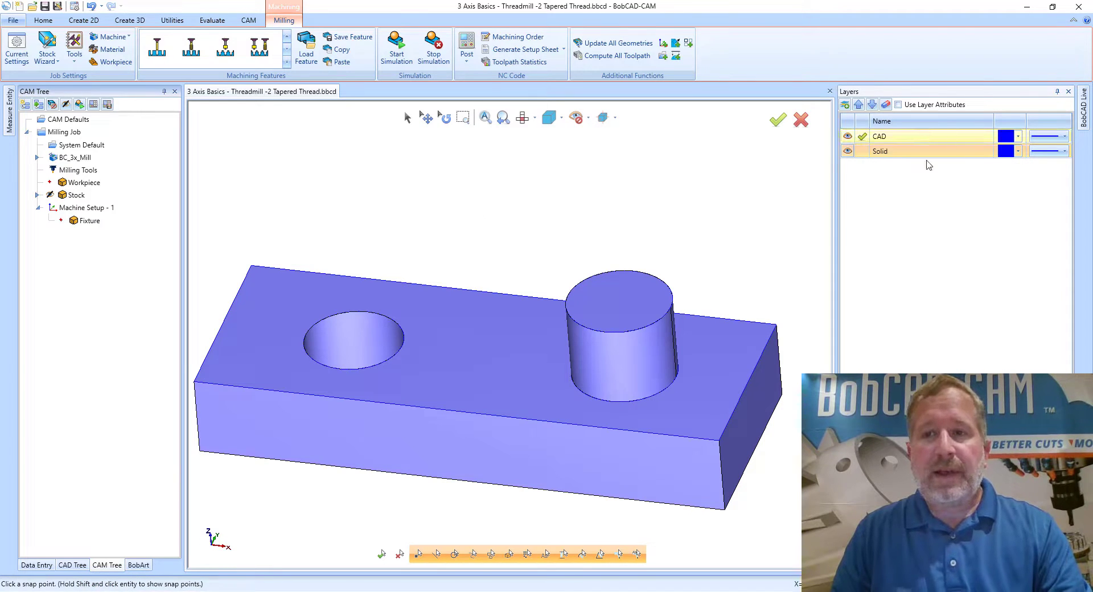
Flash the Solid layer off and on to compare with the wireframe, then select Machine Setup - 1
click(847, 152)
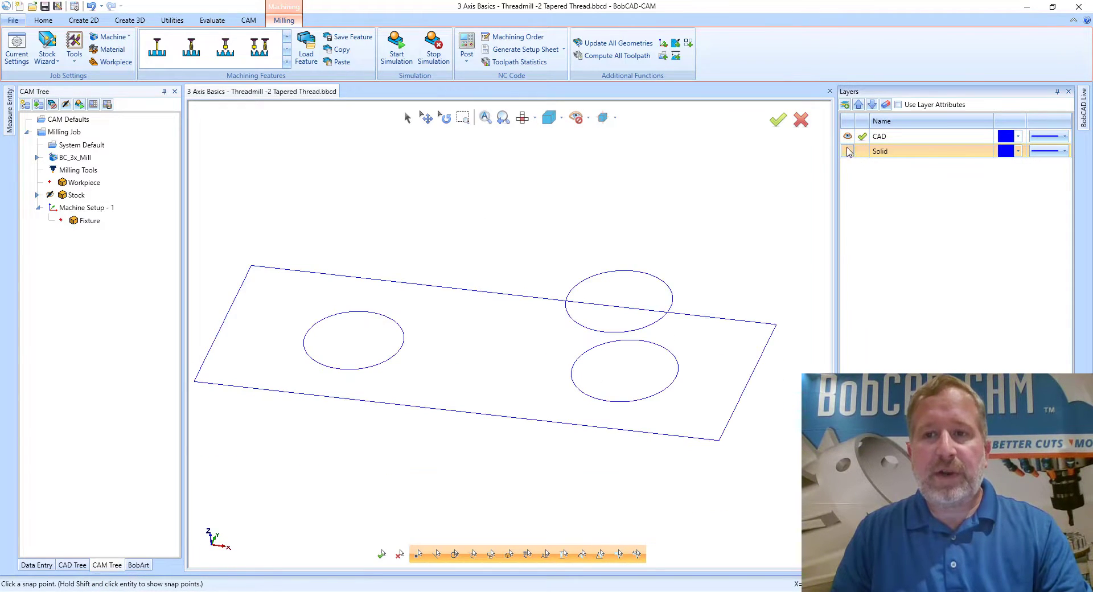
click(848, 151)
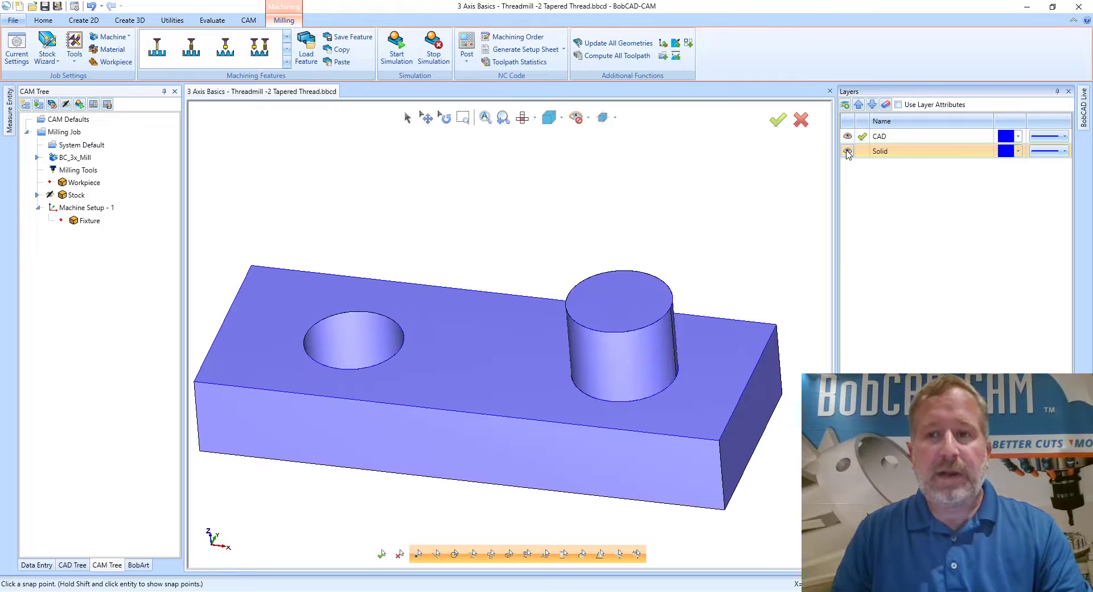
click(847, 152)
click(848, 151)
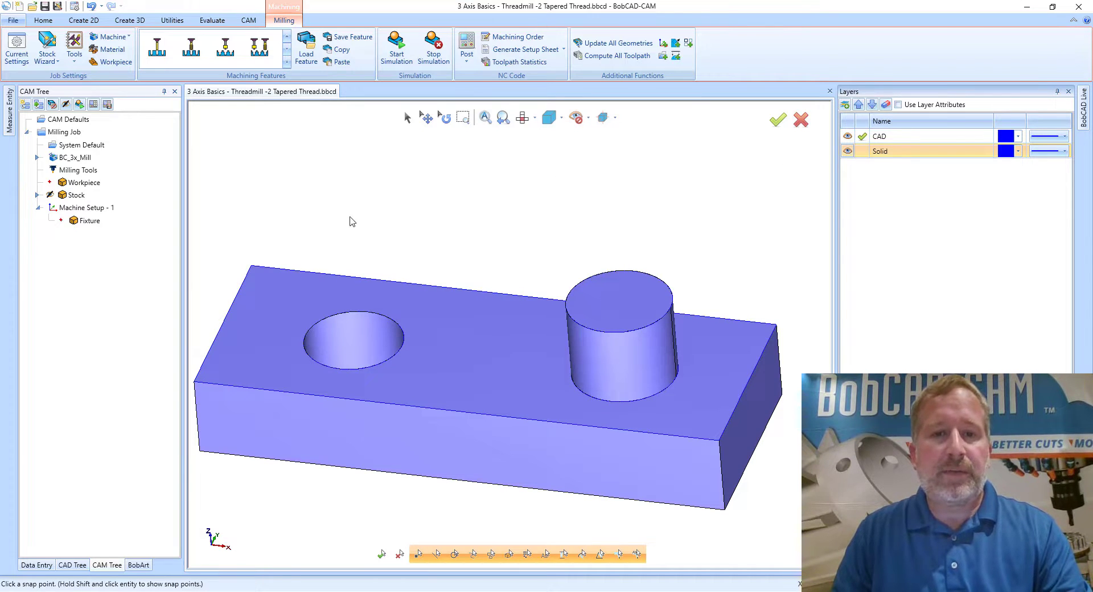
click(83, 208)
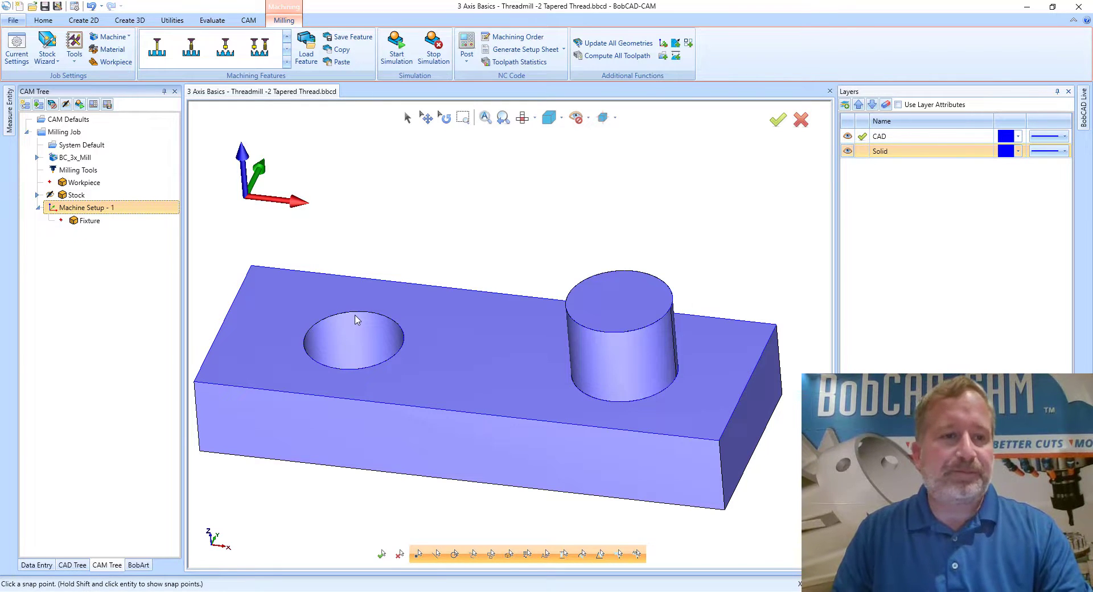
Start a Mill Thread feature on the left hole's top edge and select its 0.5000 depth
right_click(112, 210)
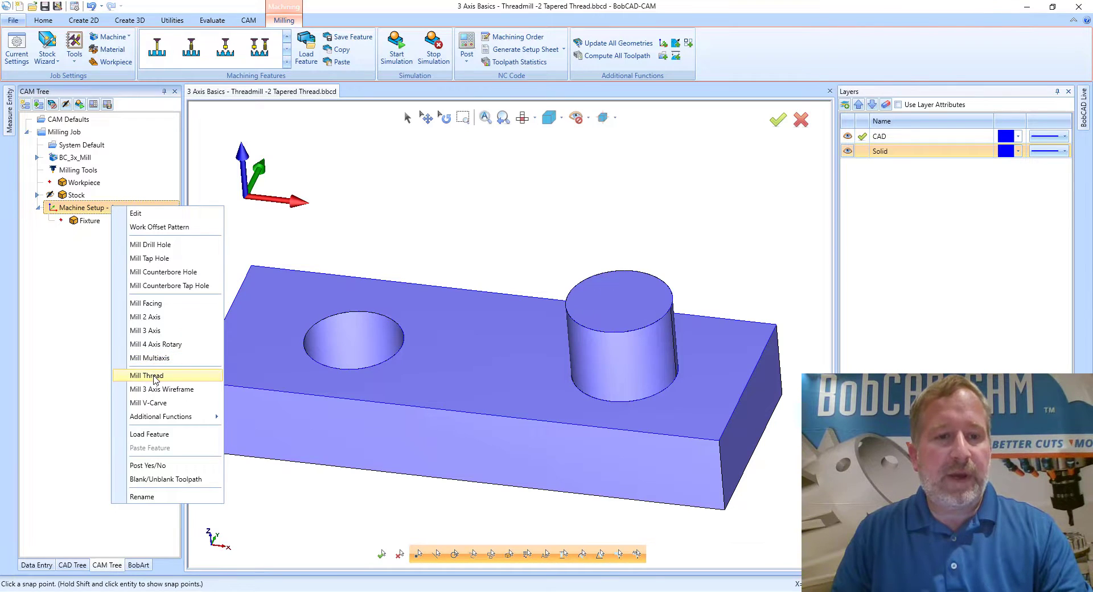
click(147, 375)
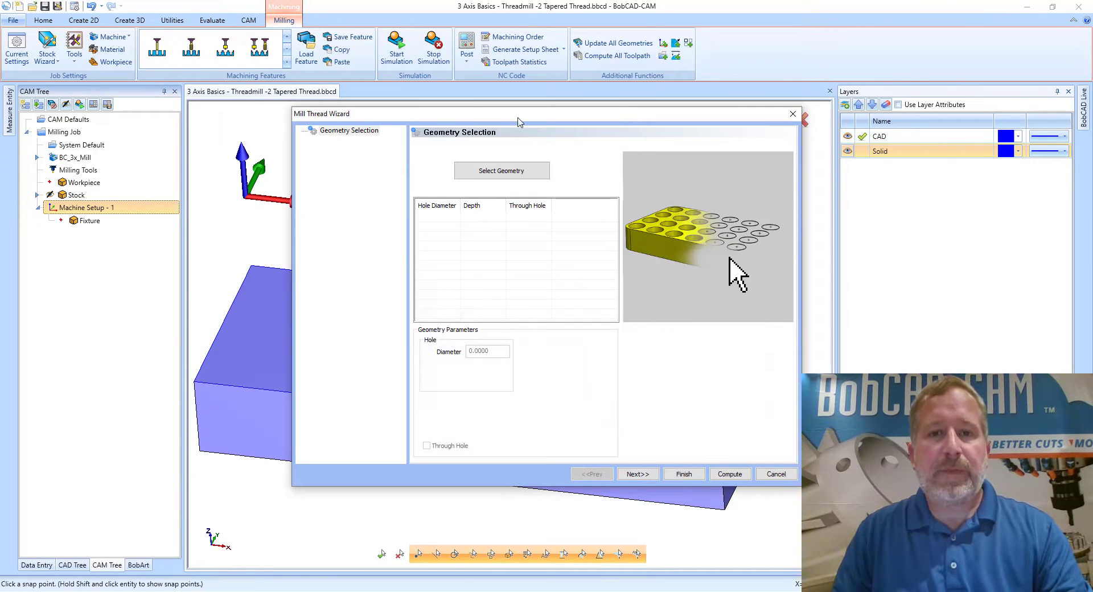
drag(518, 121, 485, 141)
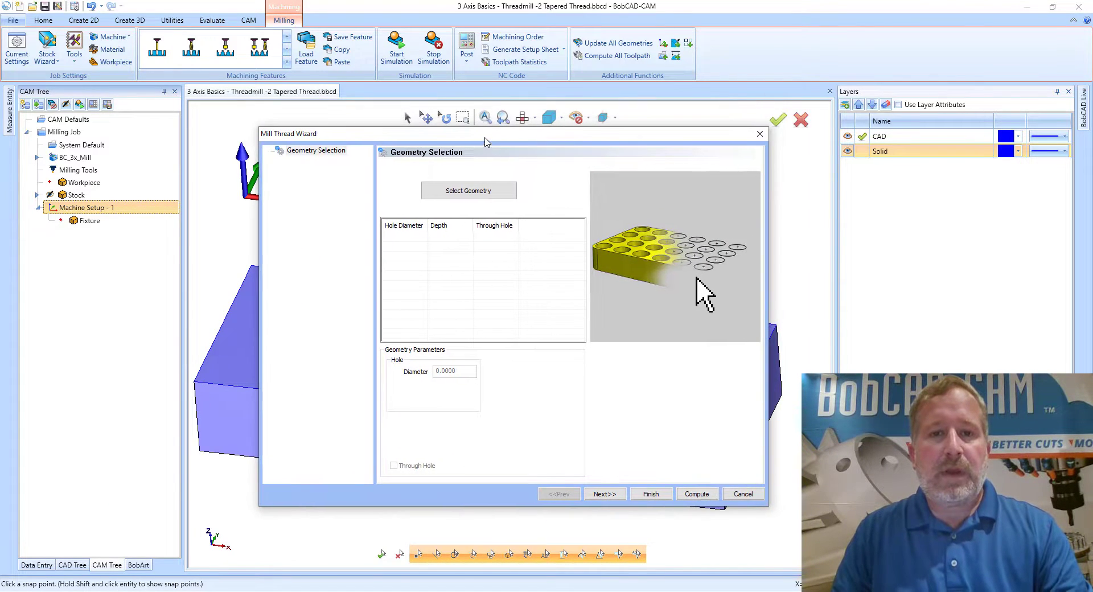
click(469, 193)
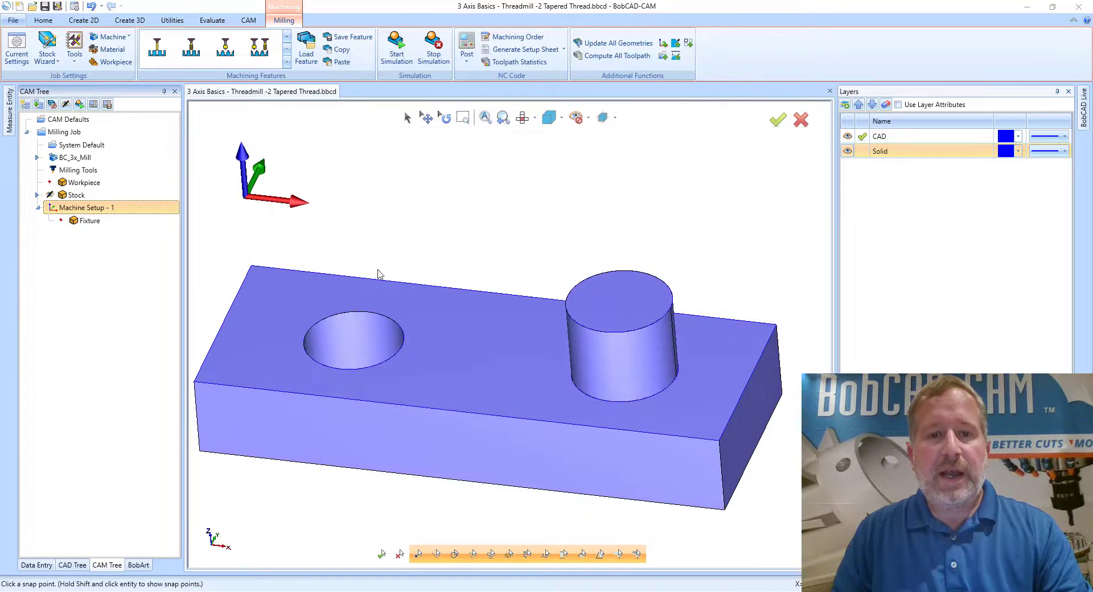
click(366, 311)
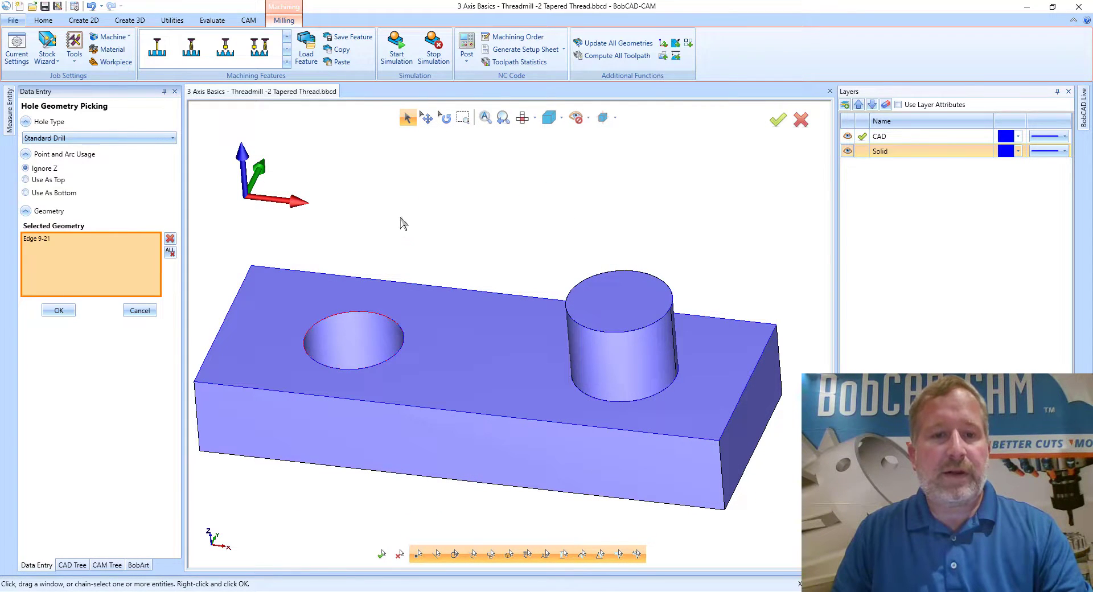
click(58, 310)
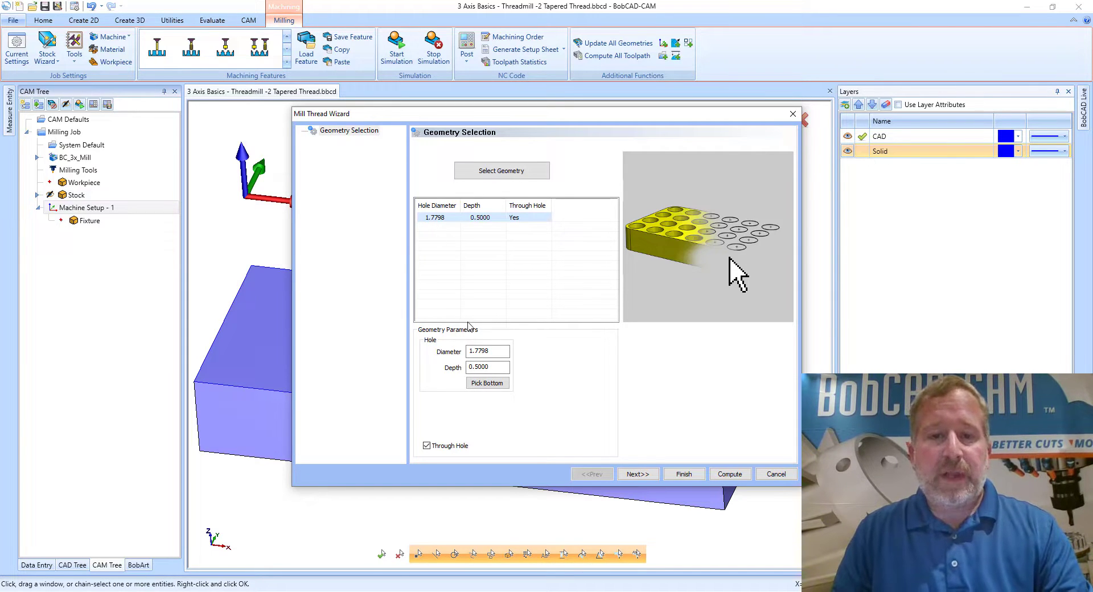
click(503, 363)
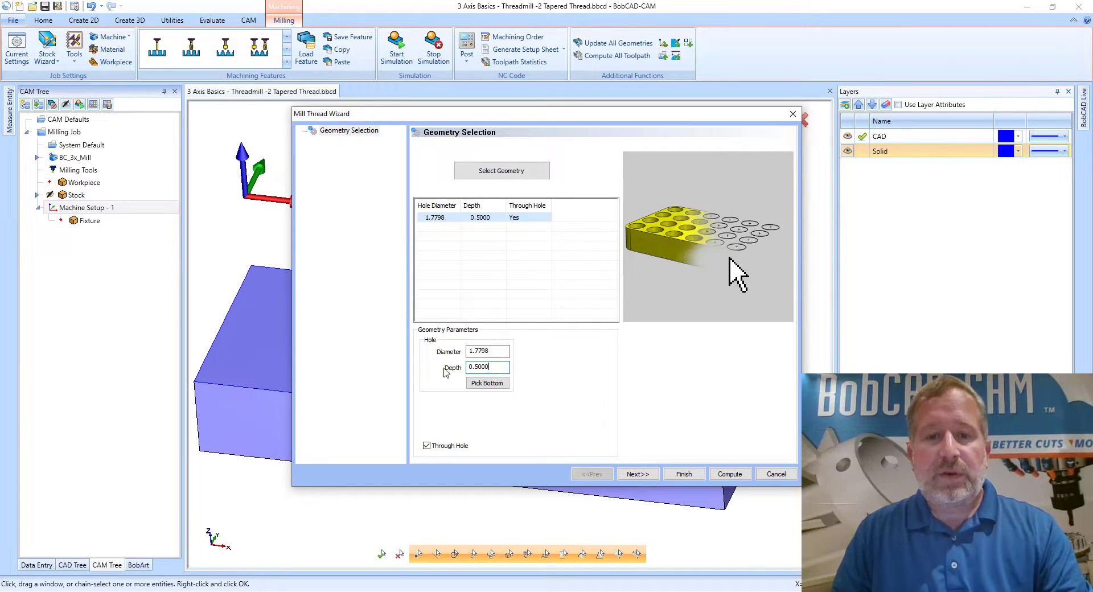
key(shift+Home)
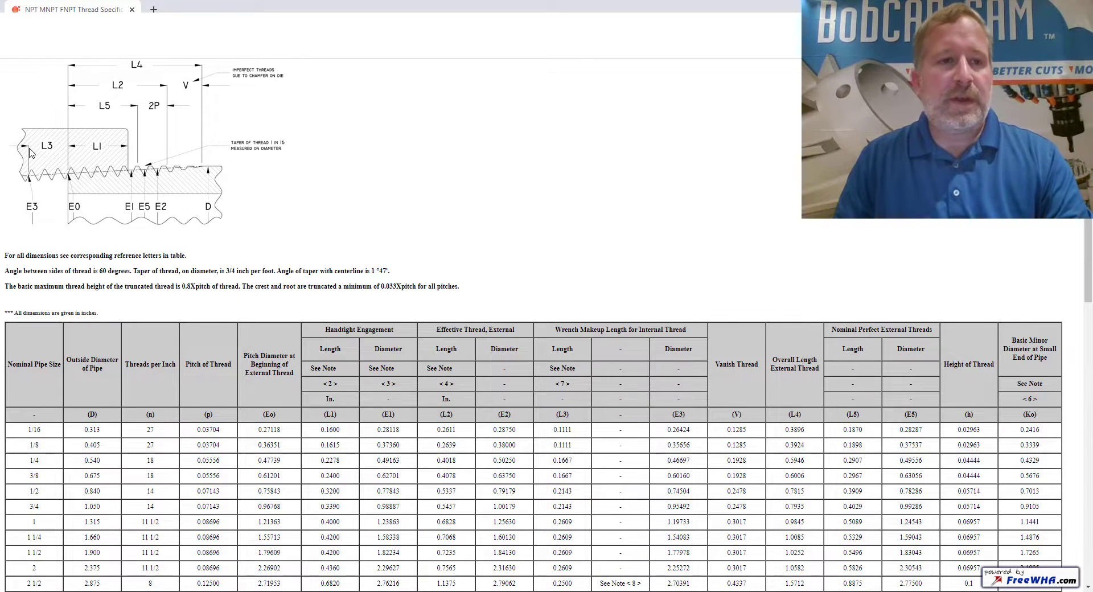
Open Calculator beside the NPT thread specification table
click(379, 589)
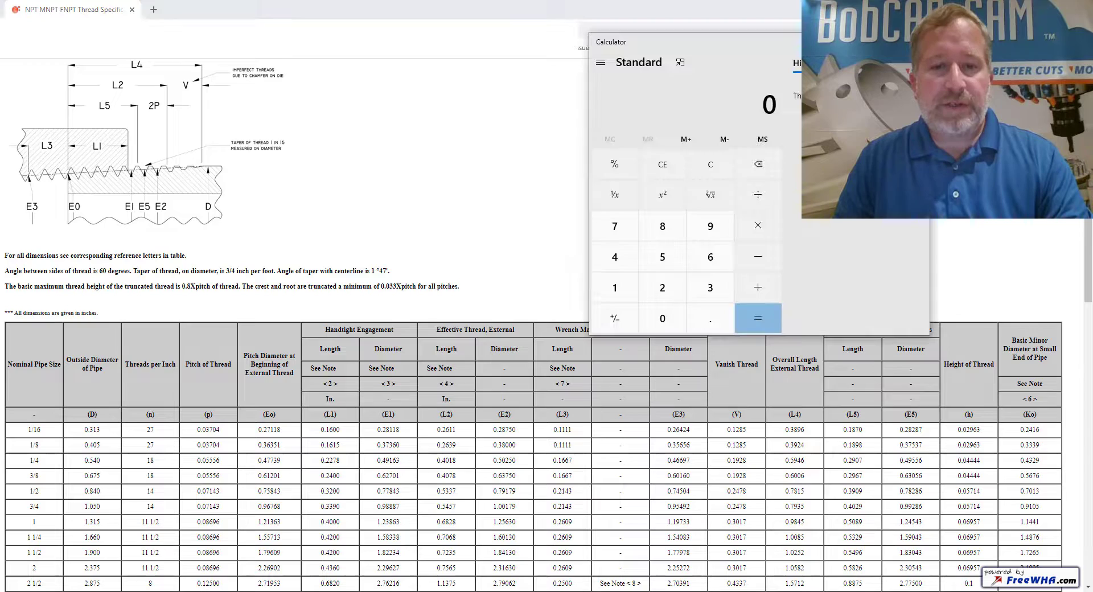
drag(724, 50, 716, 26)
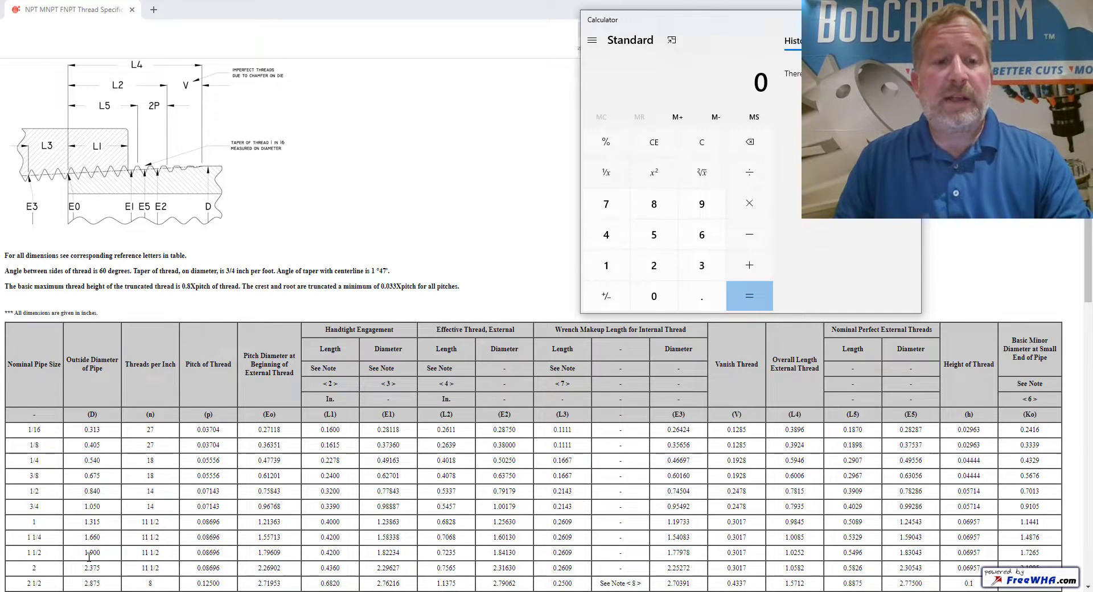
click(27, 560)
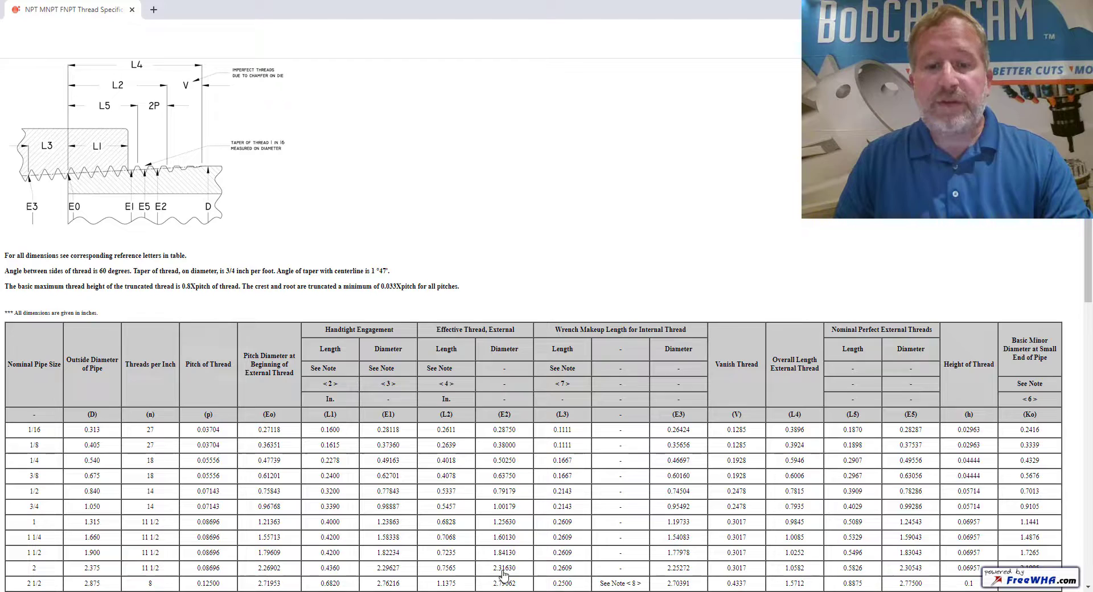
key(alt+Tab)
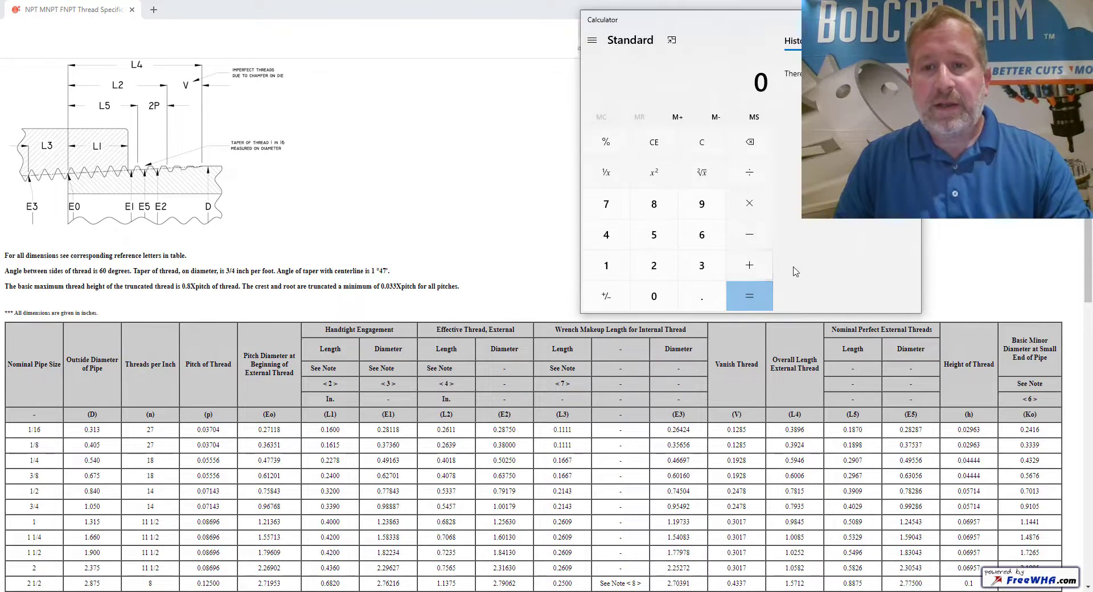
Add 0.2609 and 0.42 in Calculator to get 0.6809
click(654, 265)
click(697, 235)
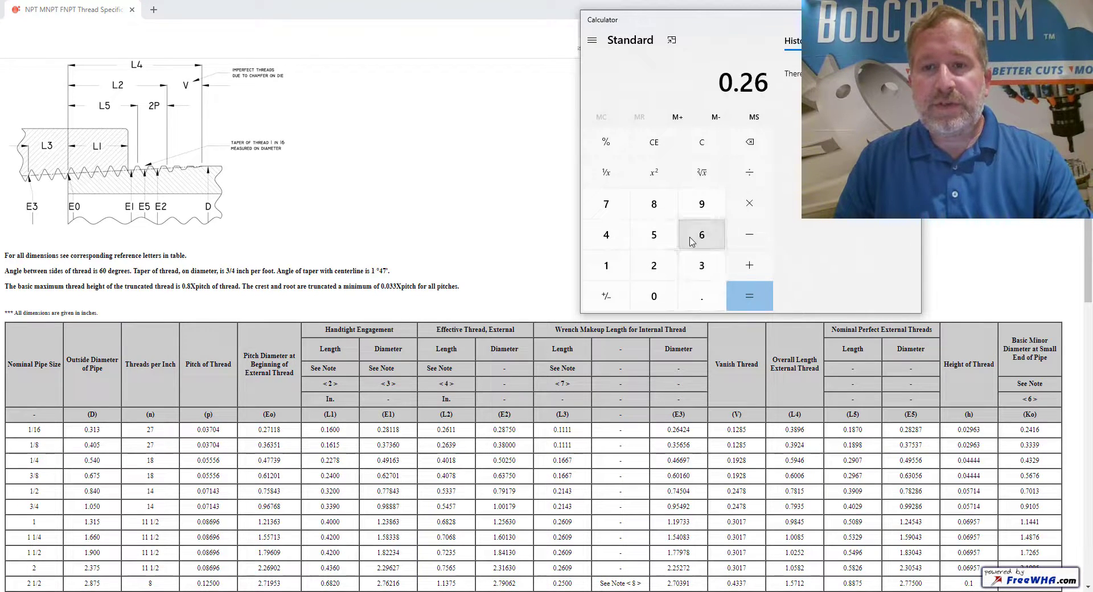
click(654, 296)
click(701, 204)
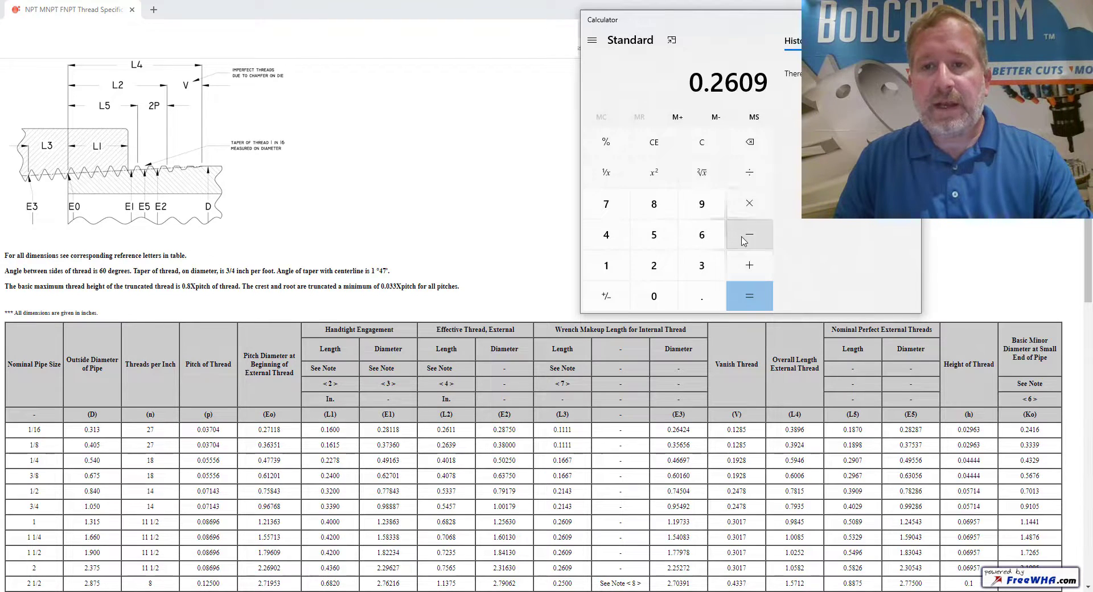
click(750, 266)
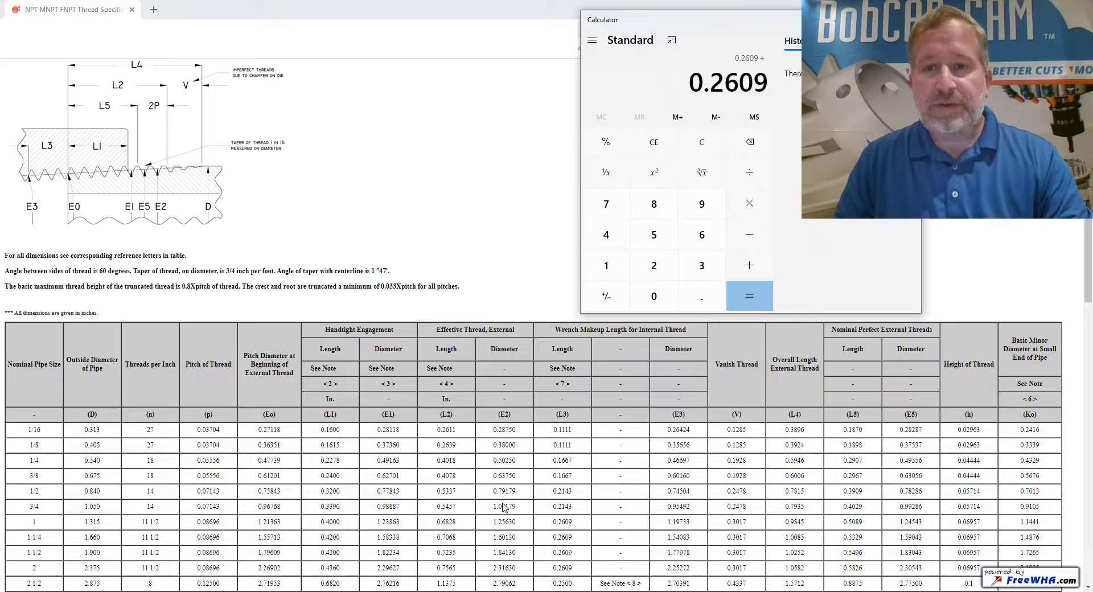
click(704, 300)
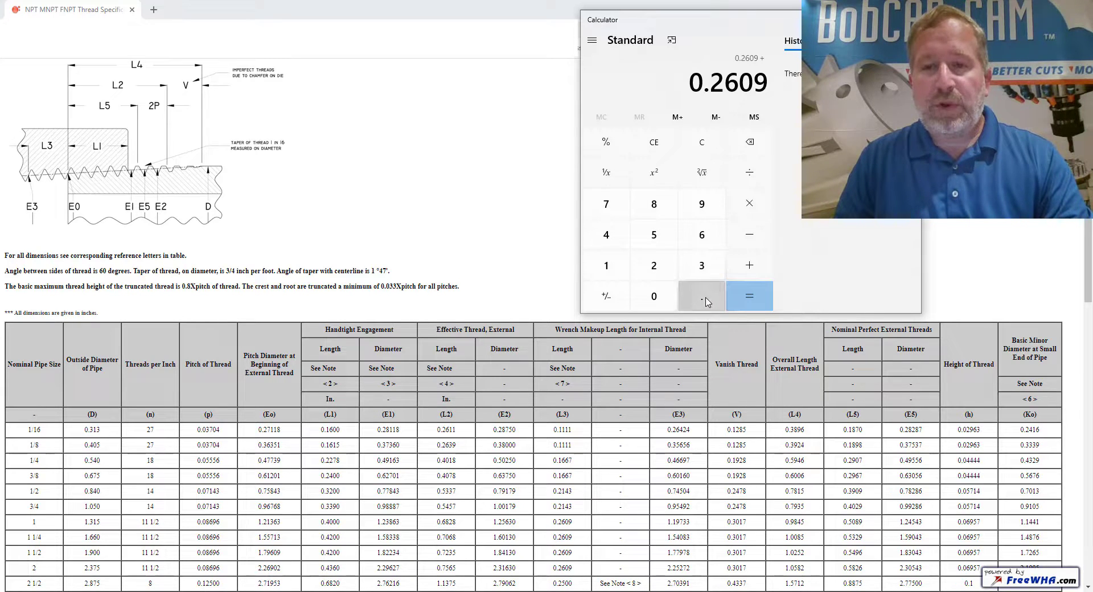
click(613, 238)
click(654, 266)
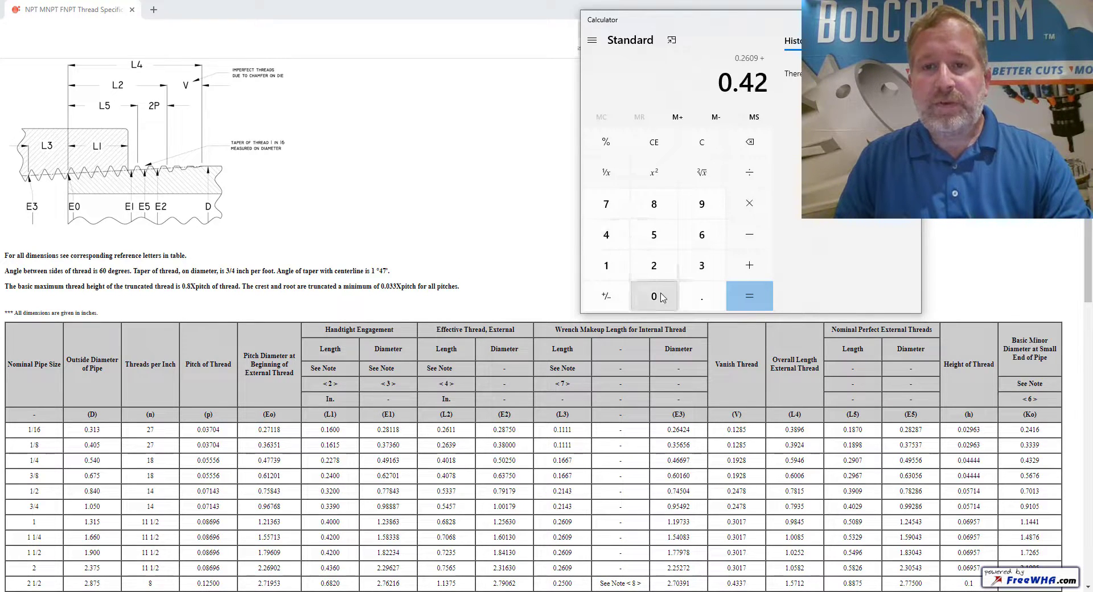
click(654, 296)
click(654, 296)
click(755, 284)
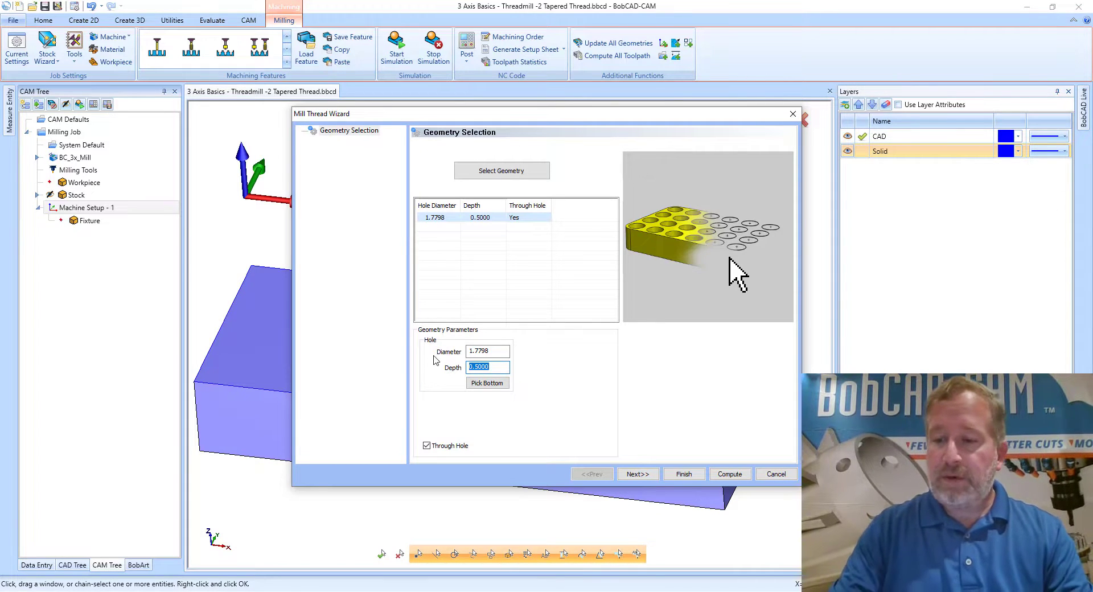
Enter 0.6809 as the hole depth and advance to the Feature-1.7798 page
text(.6809)
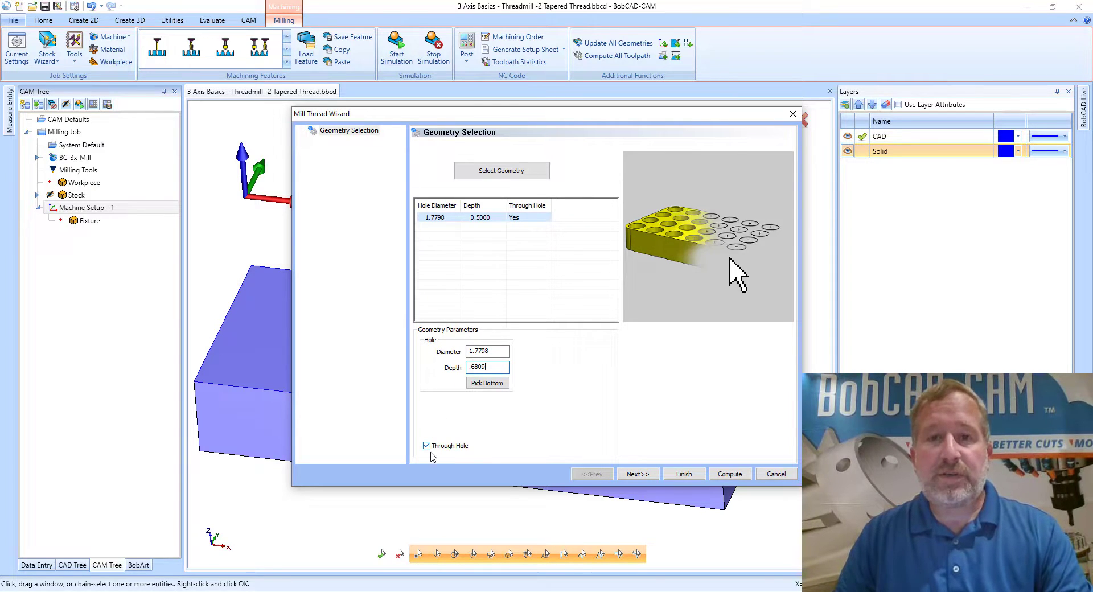
key(Return)
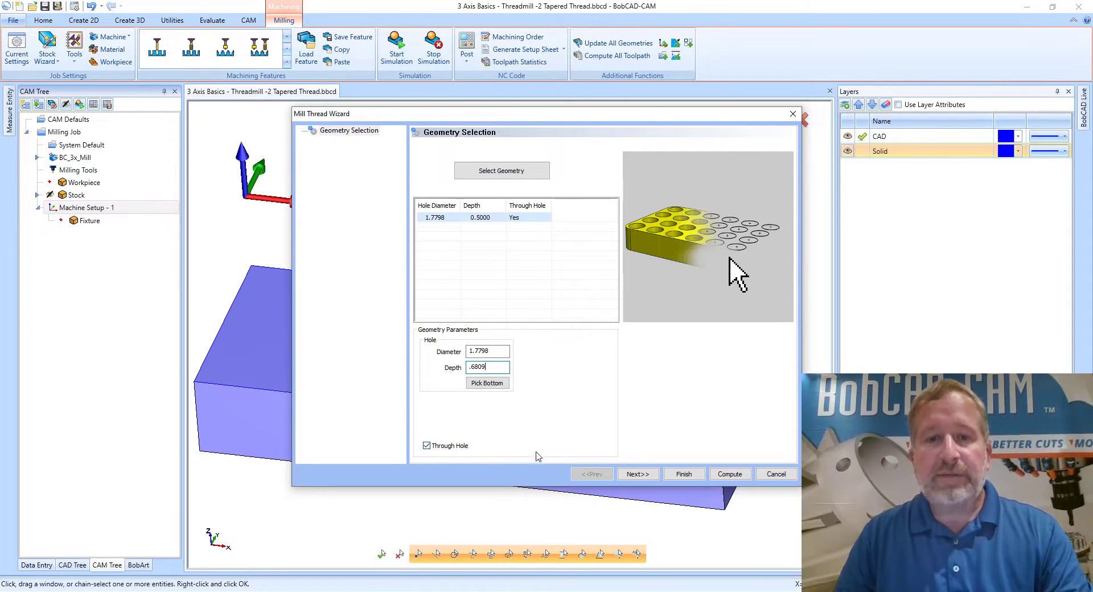
click(637, 473)
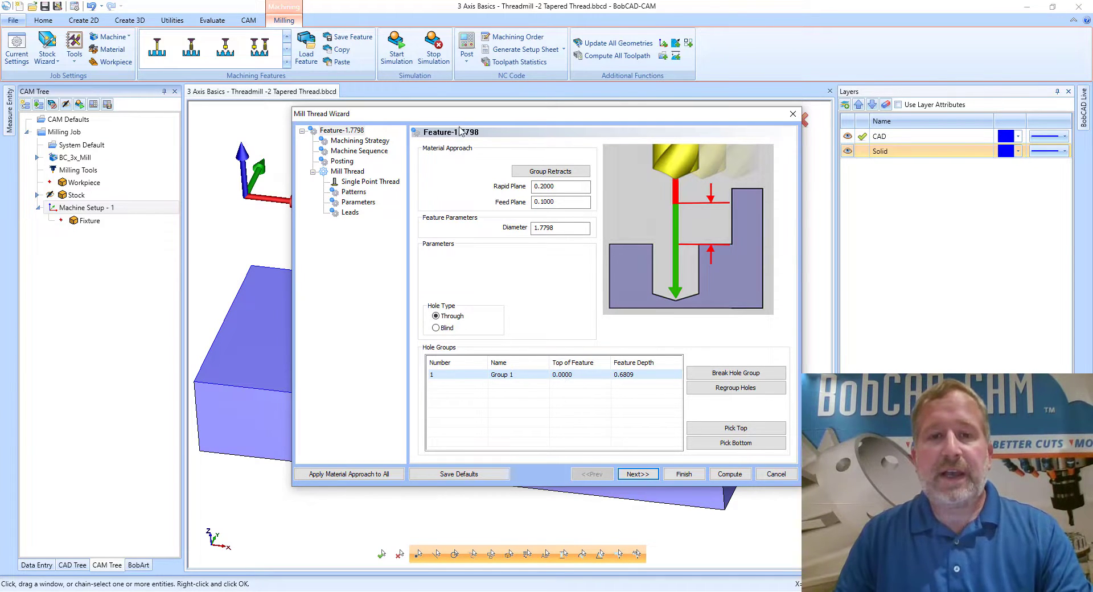
Pick the hole's upper edge as top of feature, giving -1.5000
drag(501, 119, 621, 109)
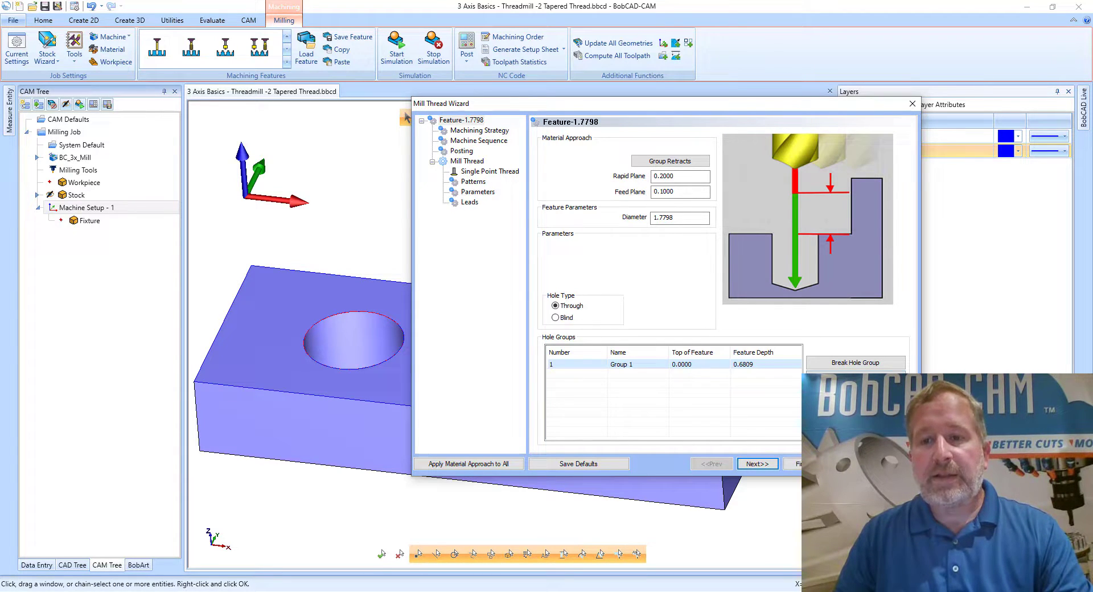
click(715, 367)
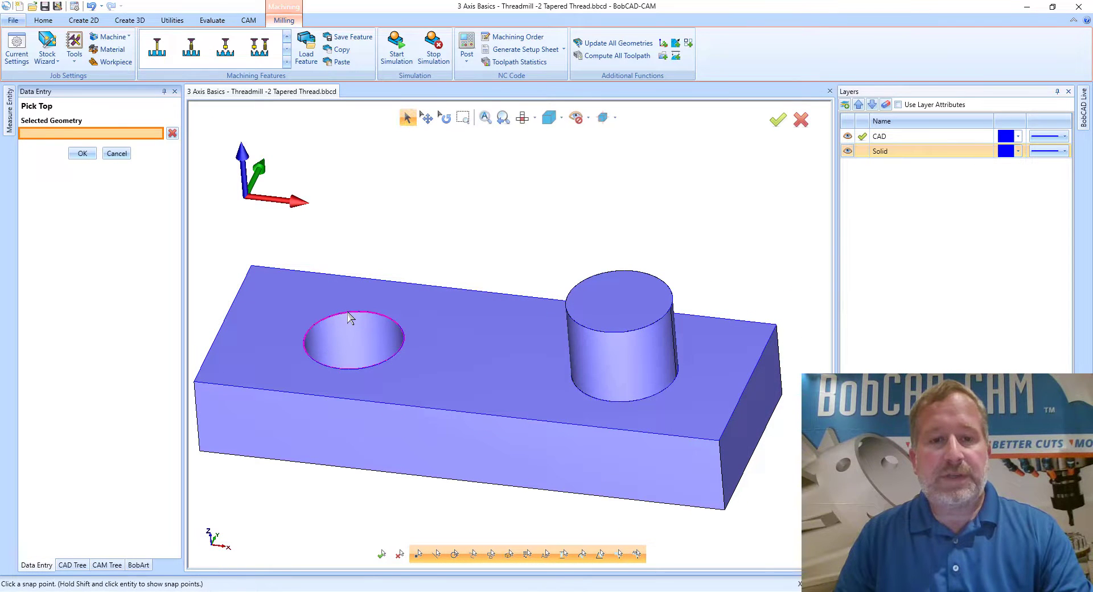
click(349, 313)
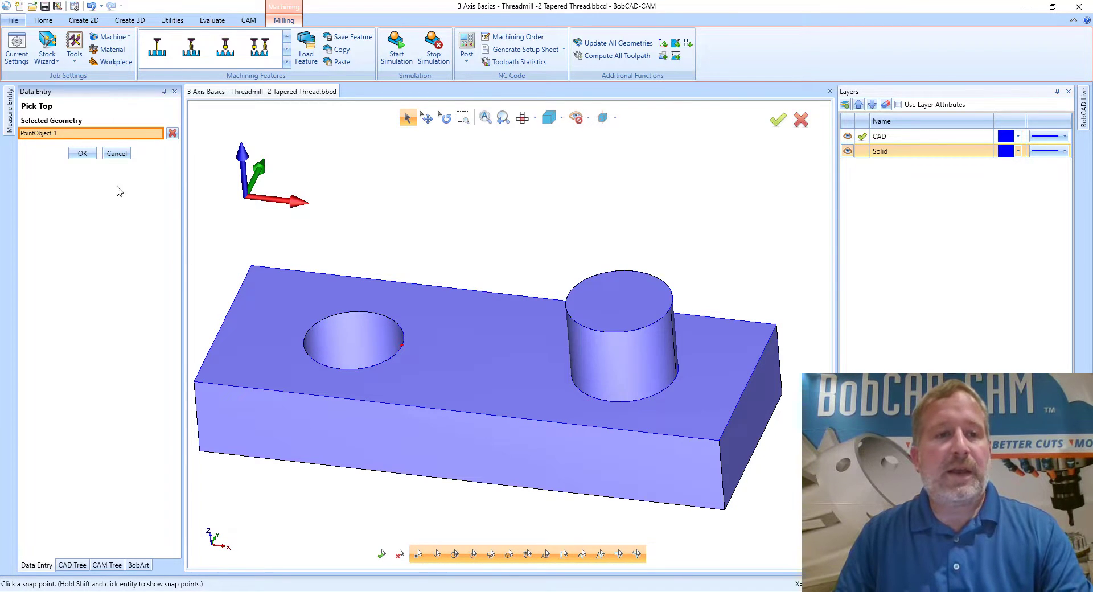
click(90, 155)
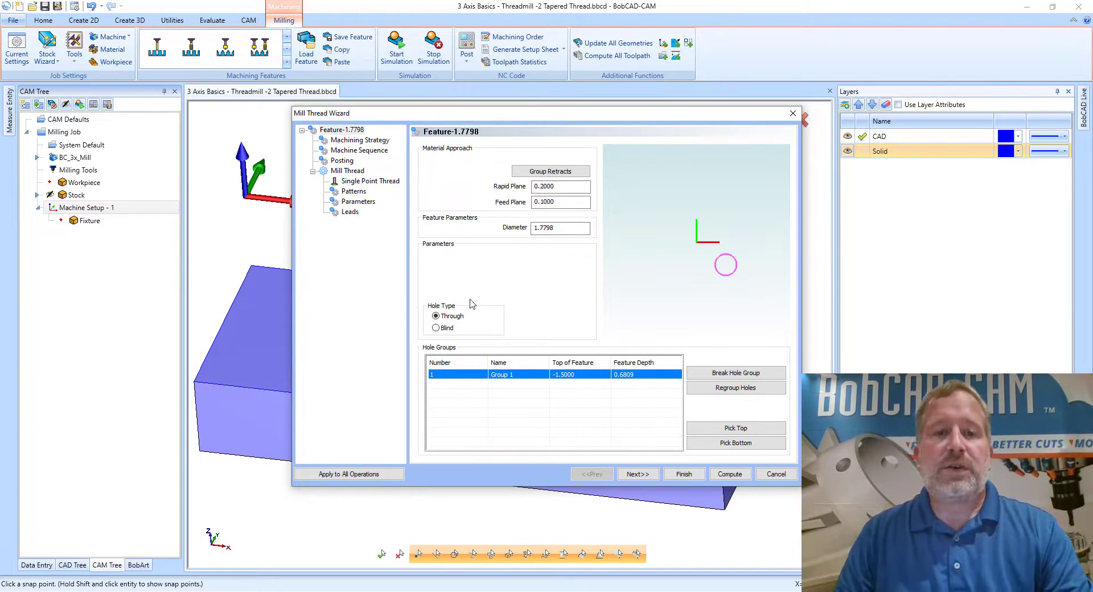
Open the NPT 1 1/2-11 1/2 Single Point Thread tool page and uncheck System Tool
click(378, 183)
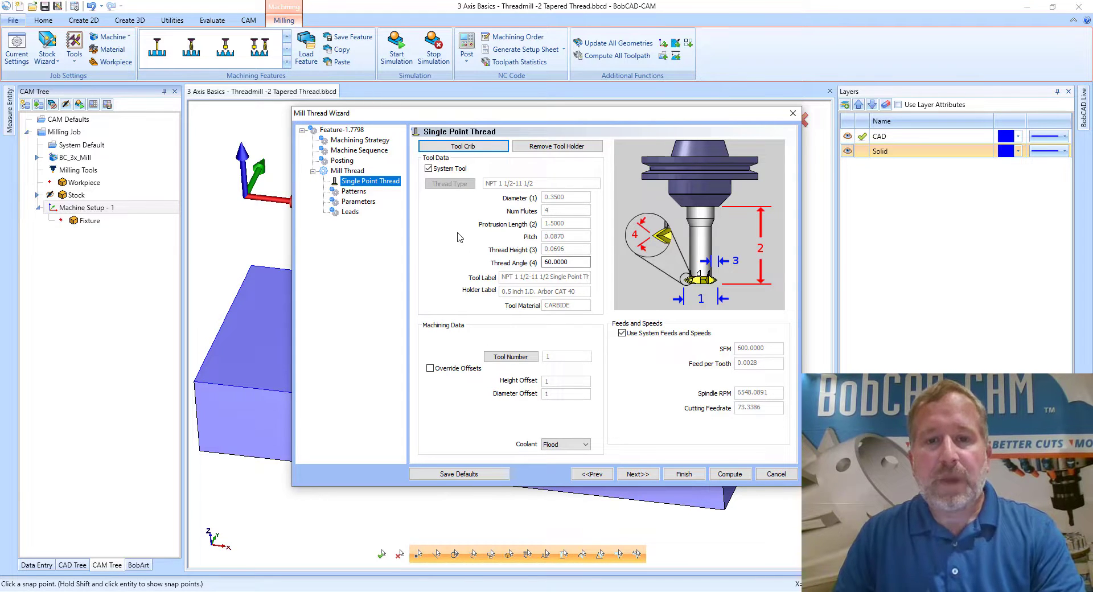
click(444, 169)
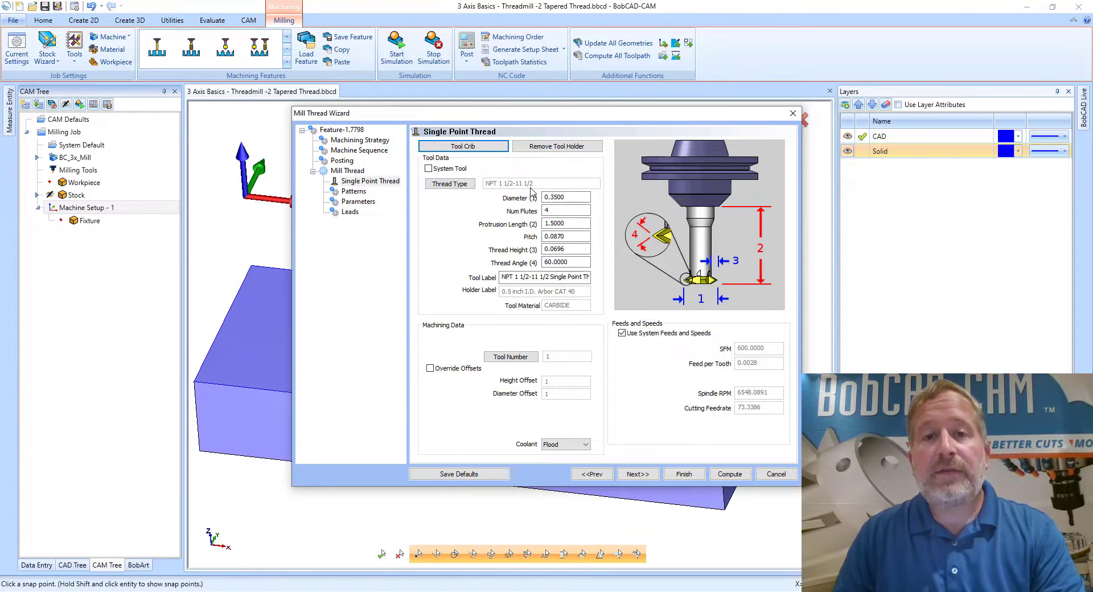
Keep thread type NPT 1 1/2-11 1/2 and set tool diameter 0.5 and thread height 0.09
click(449, 184)
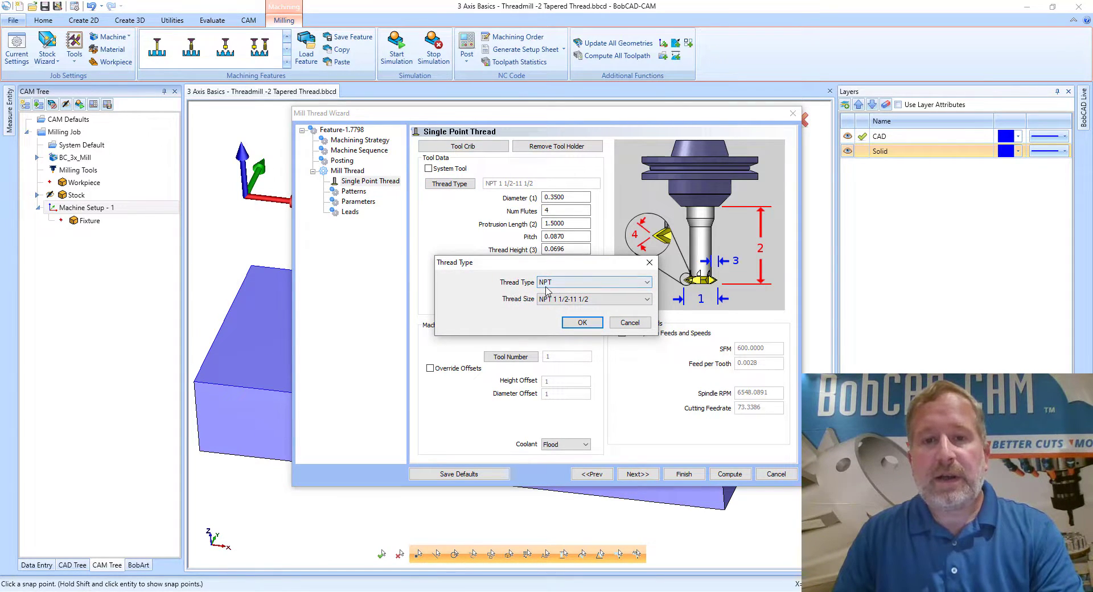
click(589, 322)
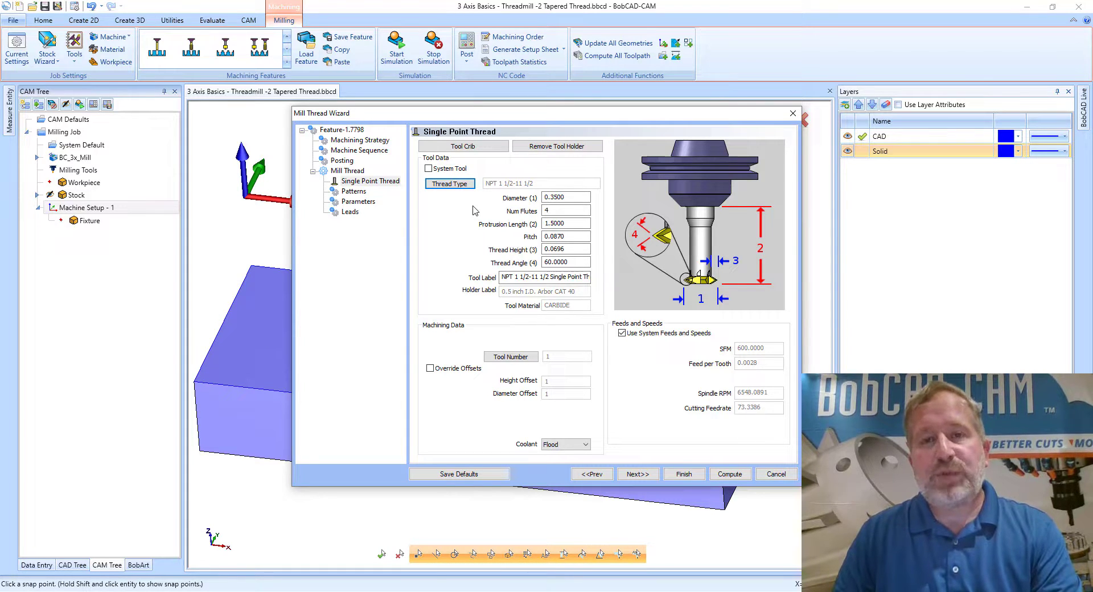
drag(575, 199, 519, 197)
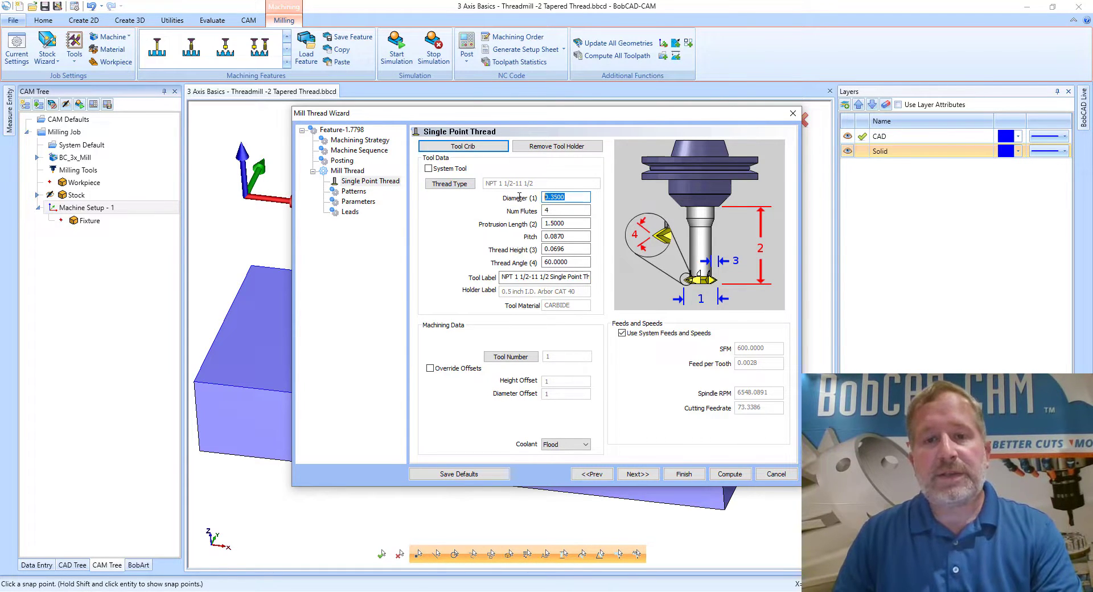
text(.)
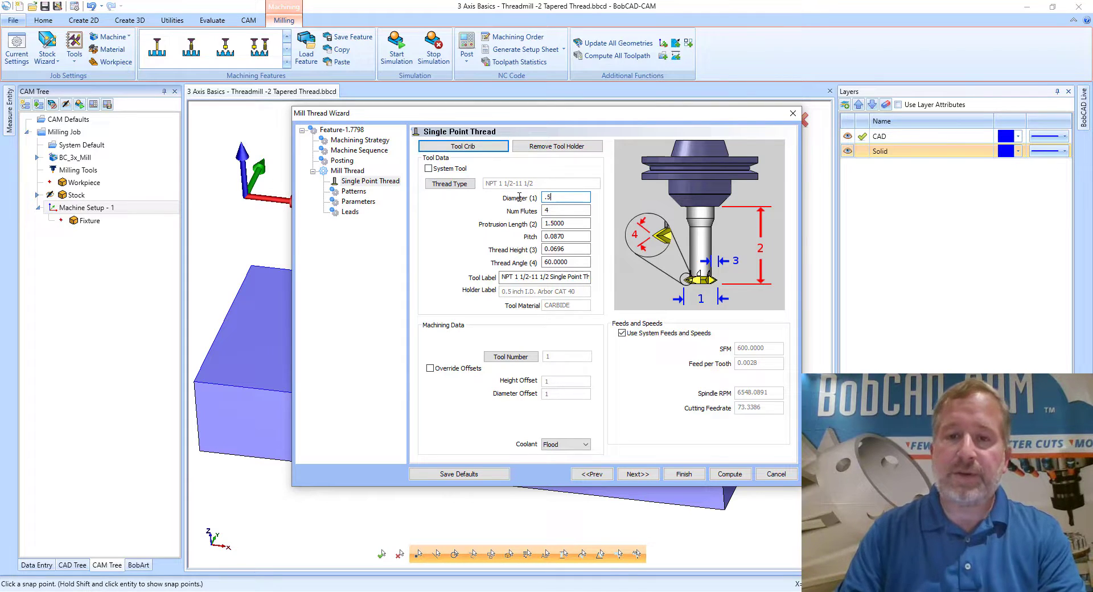
text(5)
key(Tab)
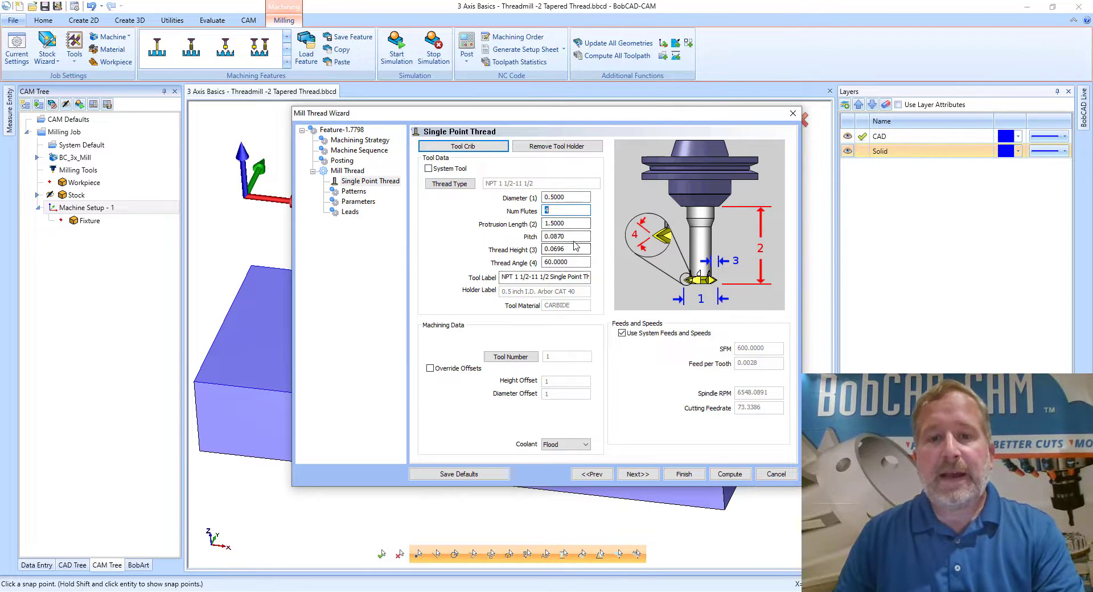
drag(575, 248, 526, 253)
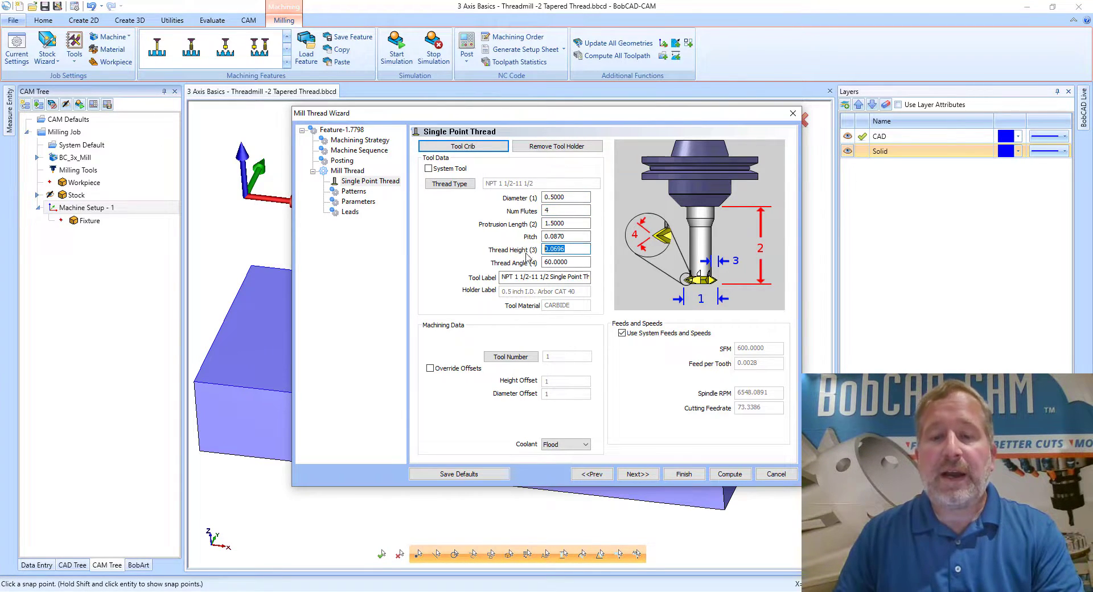
text(.09)
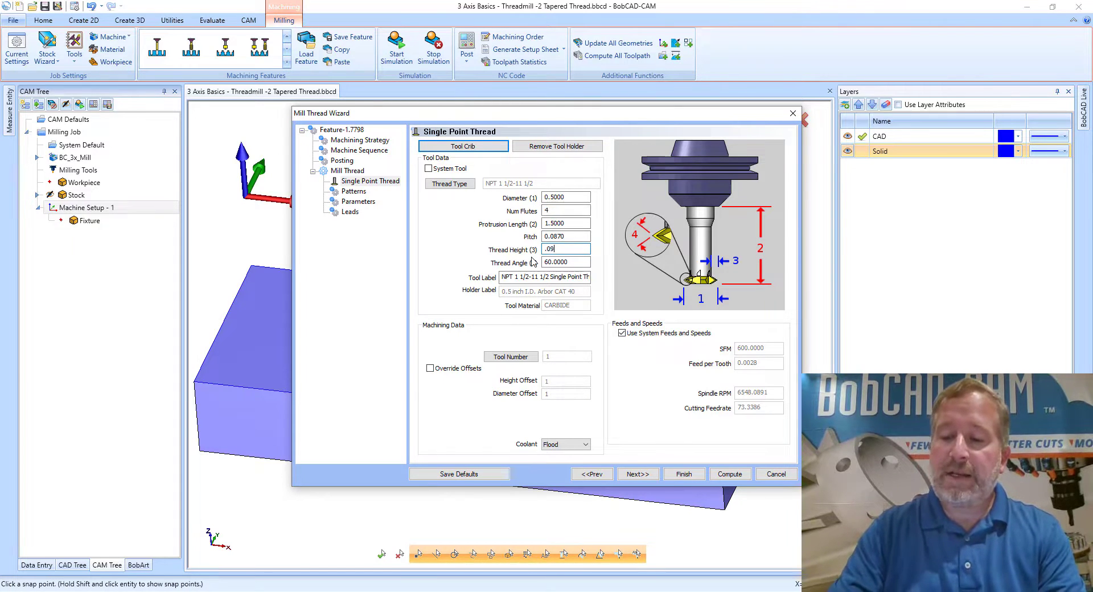
key(Tab)
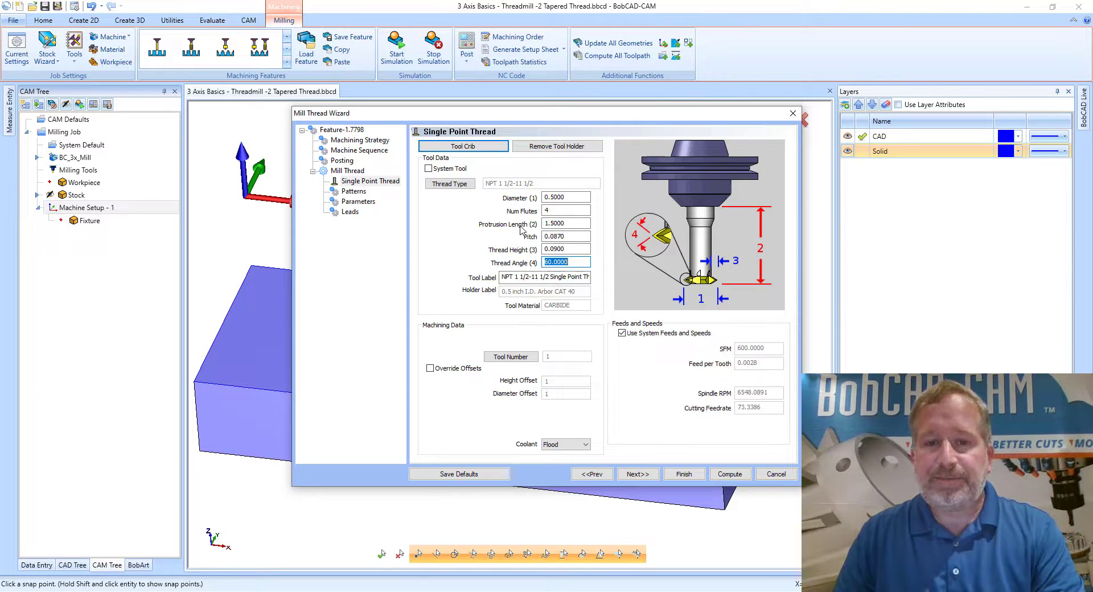
On the Patterns page, choose Inside threading with Top Down cutting
click(353, 191)
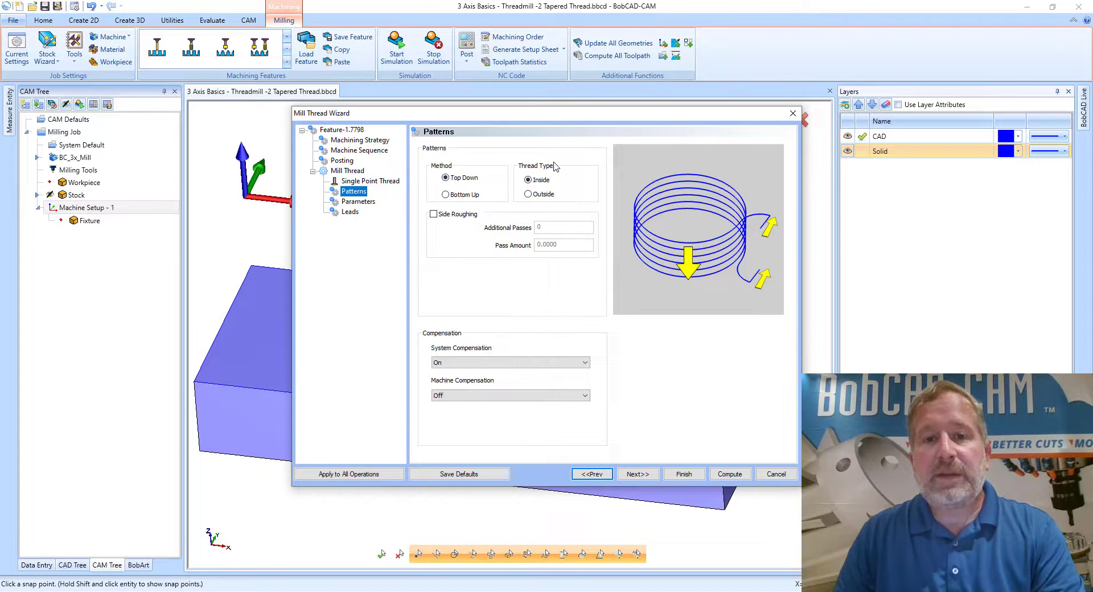
click(540, 182)
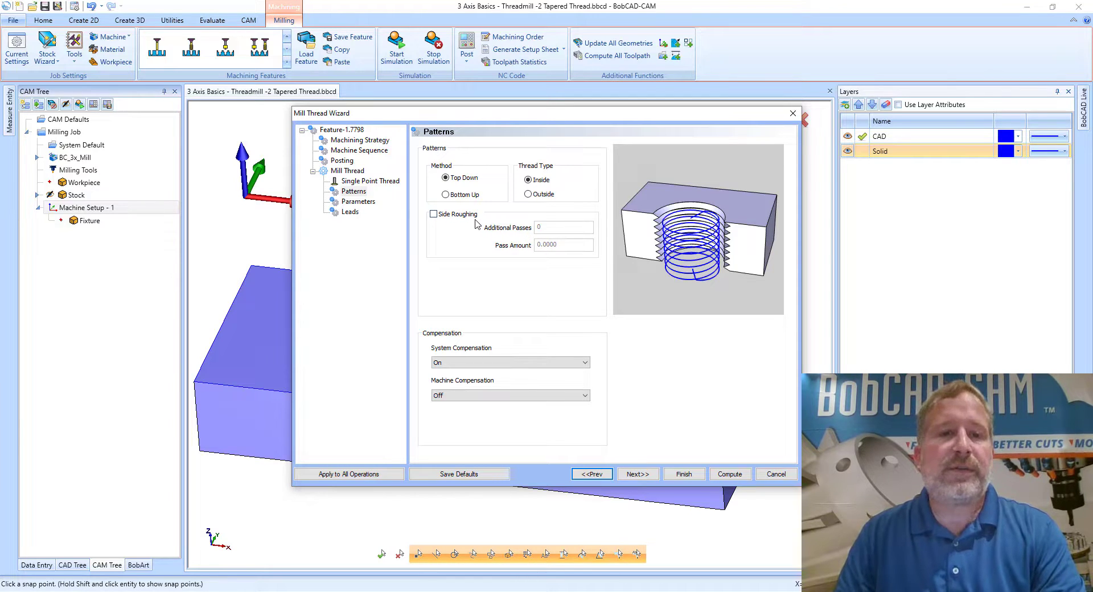
Load NPT 1 1/2-11 1/2 from the thread library: diameter 1.9000, taper angle 1.7899
click(357, 202)
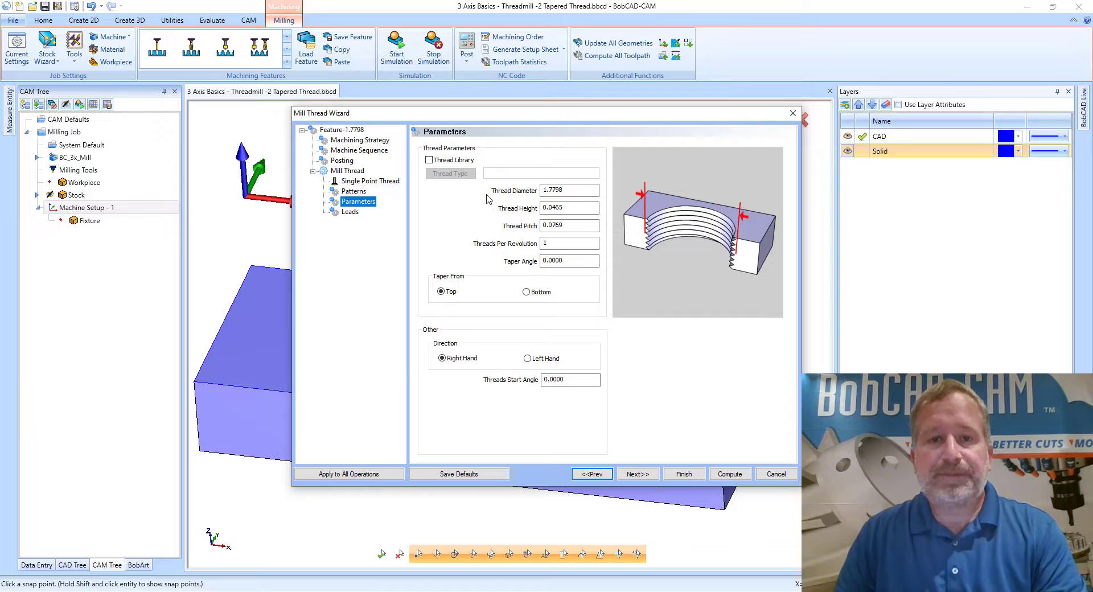
click(453, 161)
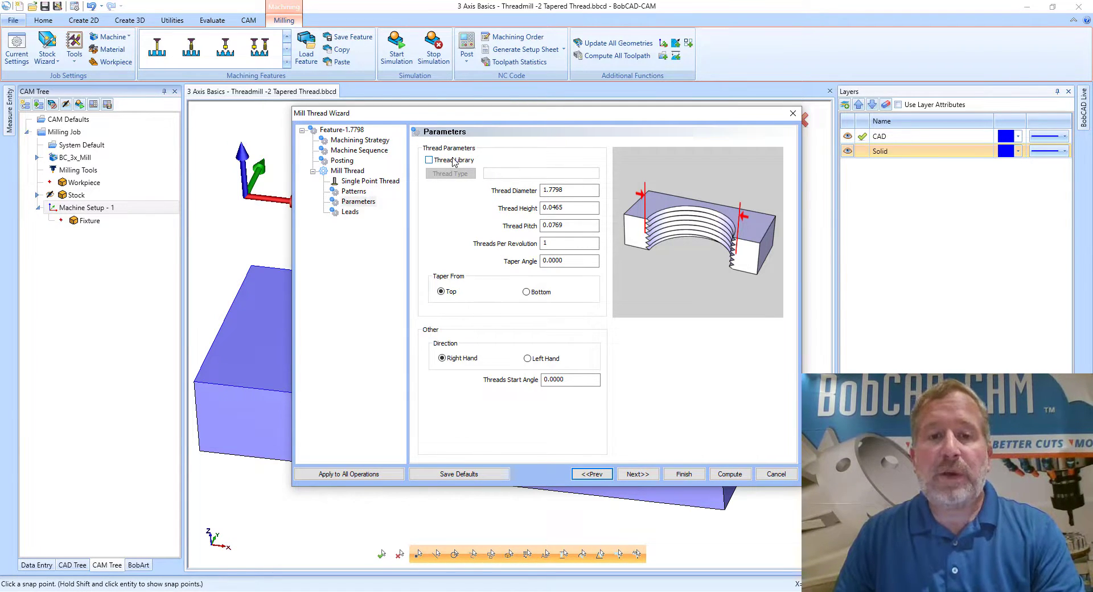
click(456, 174)
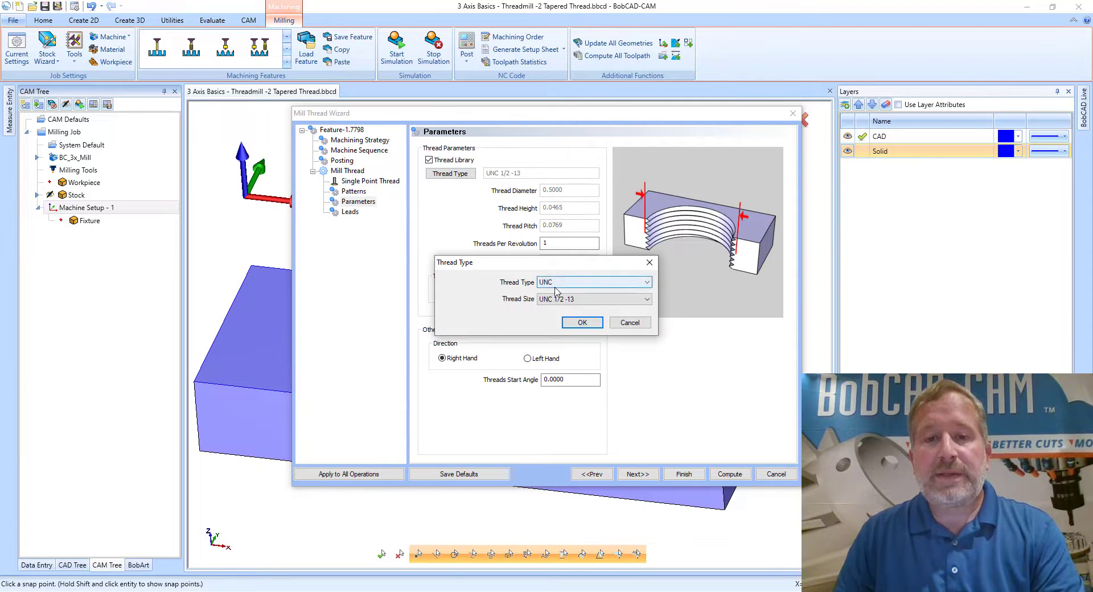
click(565, 283)
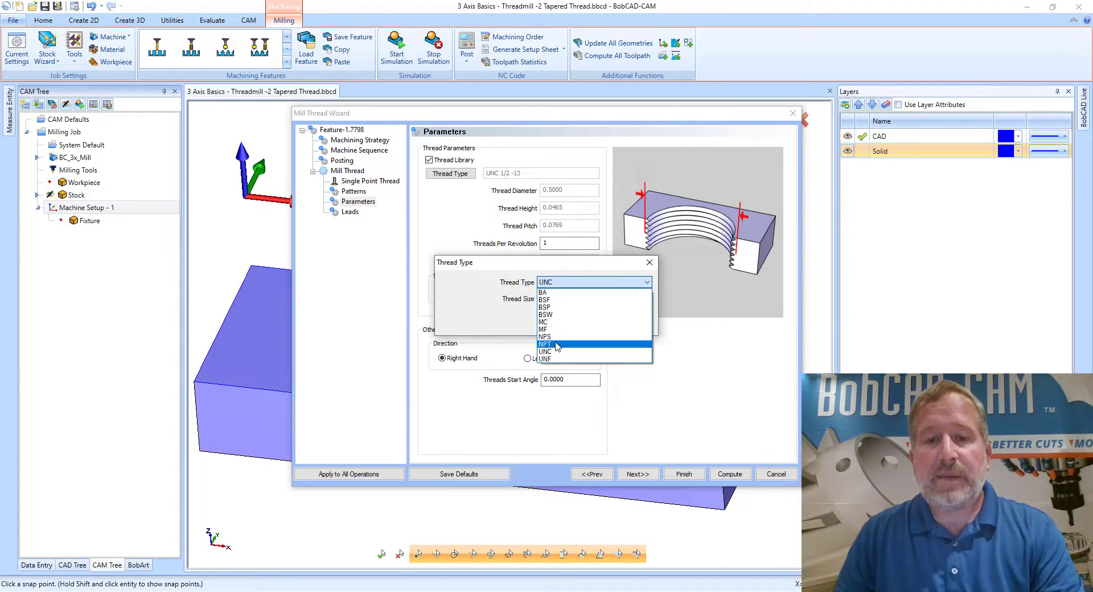
click(556, 345)
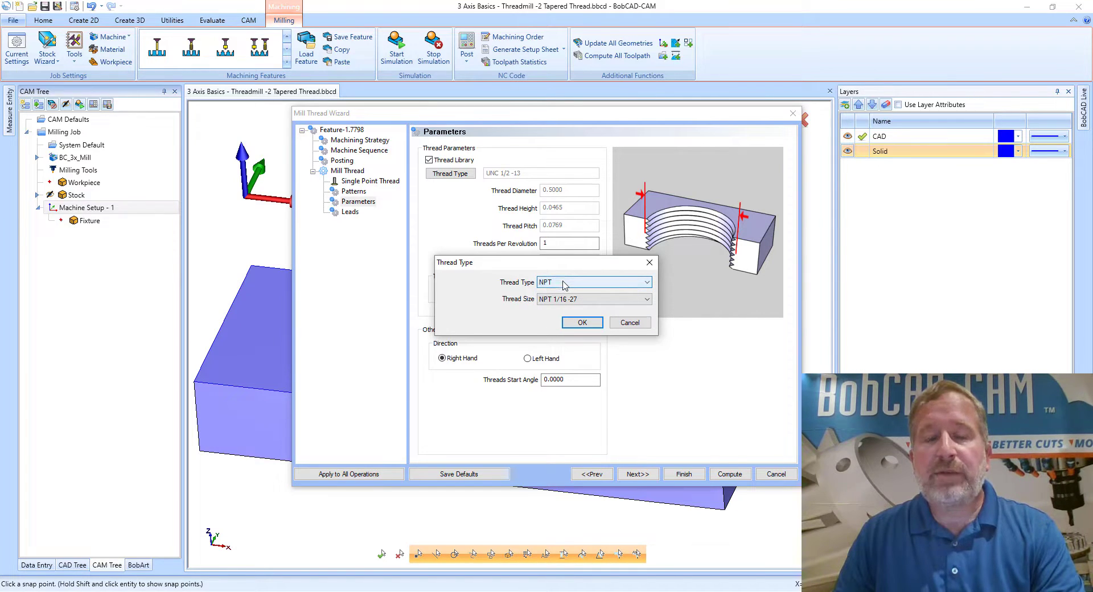
click(570, 300)
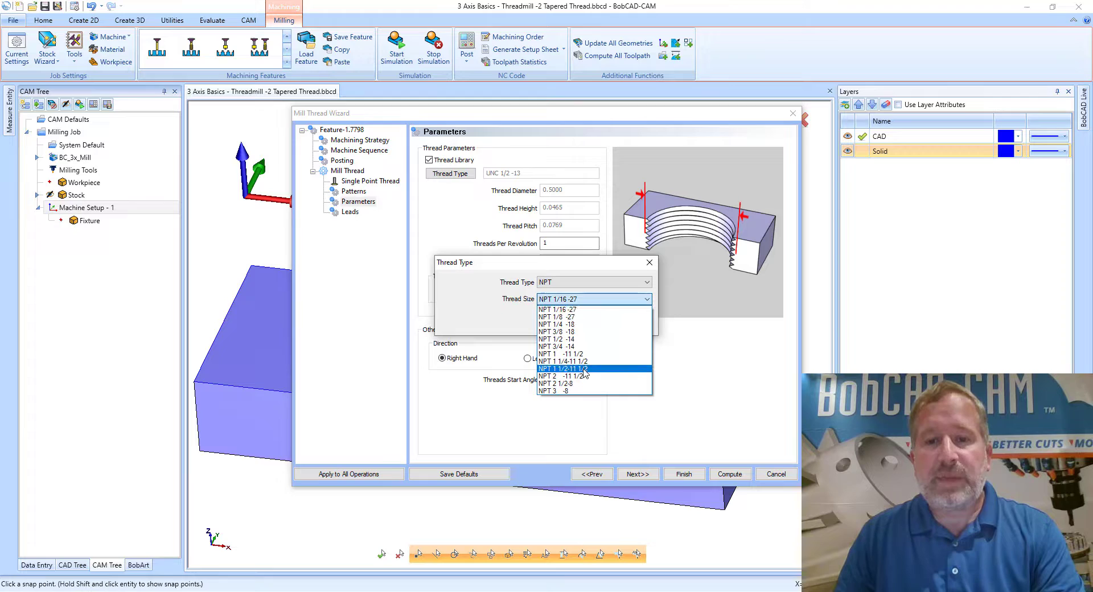
click(585, 370)
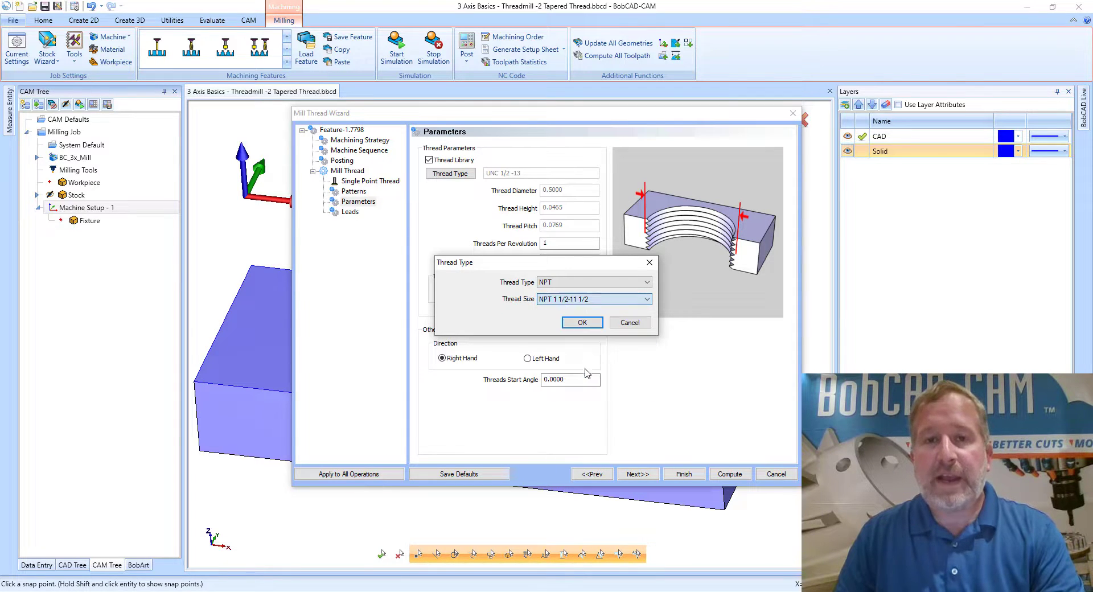
click(581, 322)
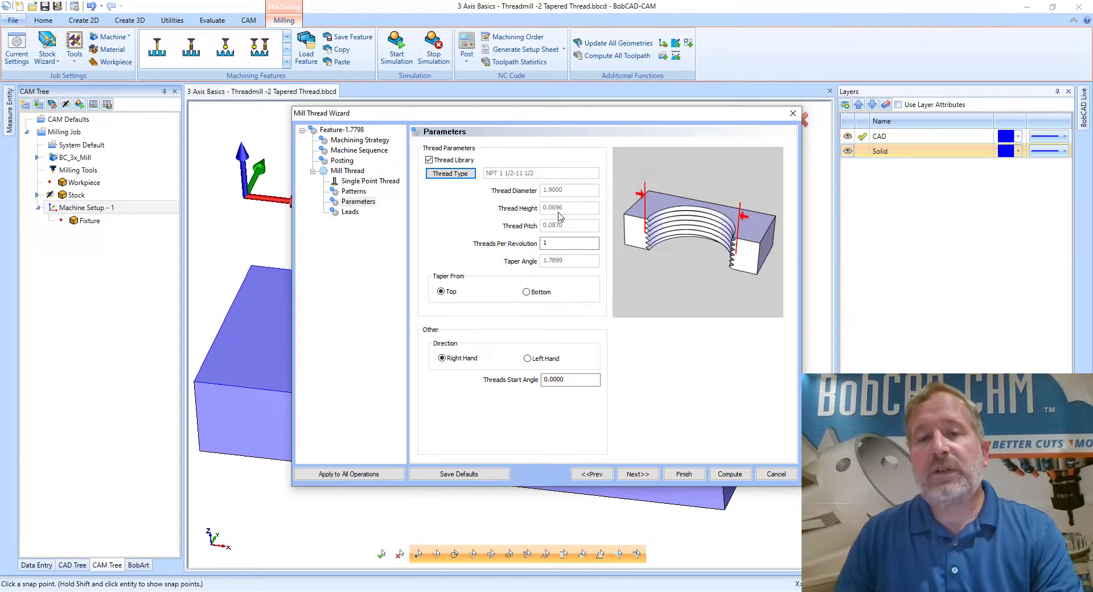
Turn off Thread Library, compare Top and Bottom taper starts, and keep Top
click(429, 160)
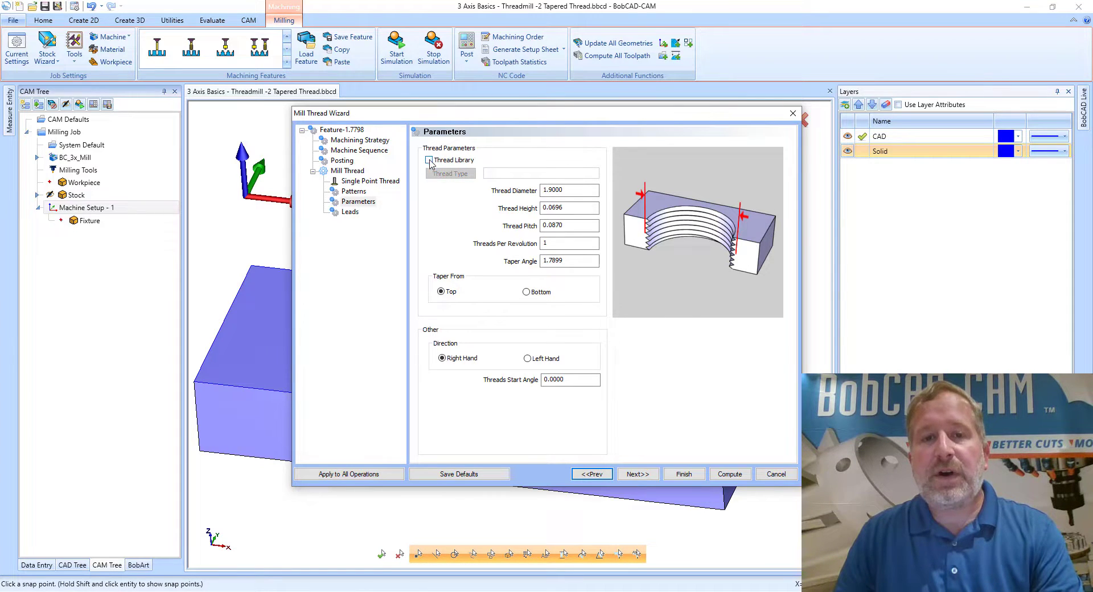
click(574, 266)
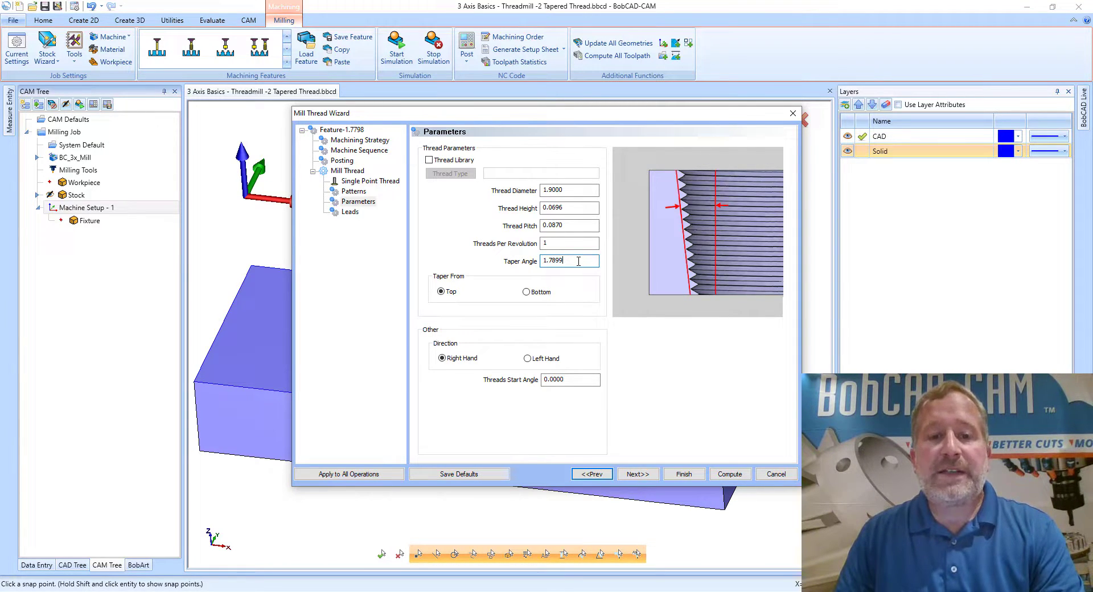
click(450, 293)
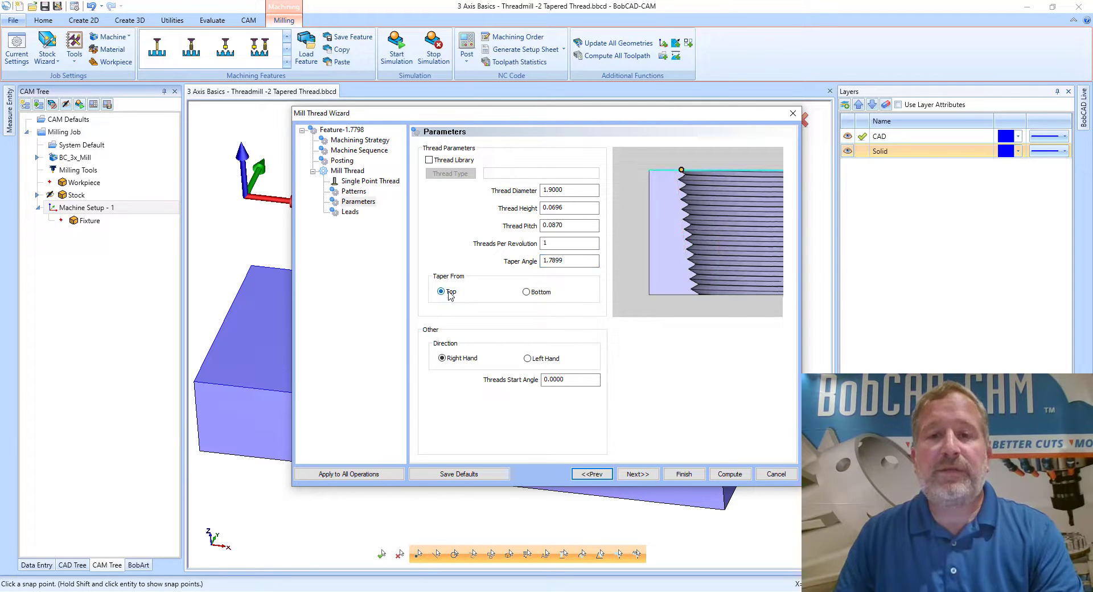
click(532, 298)
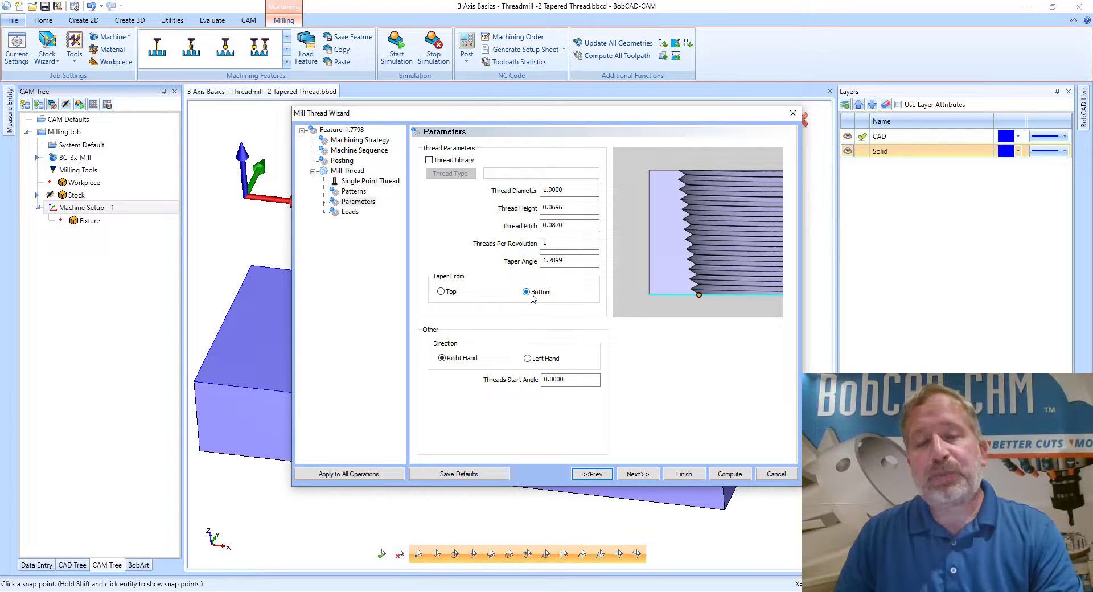
click(578, 189)
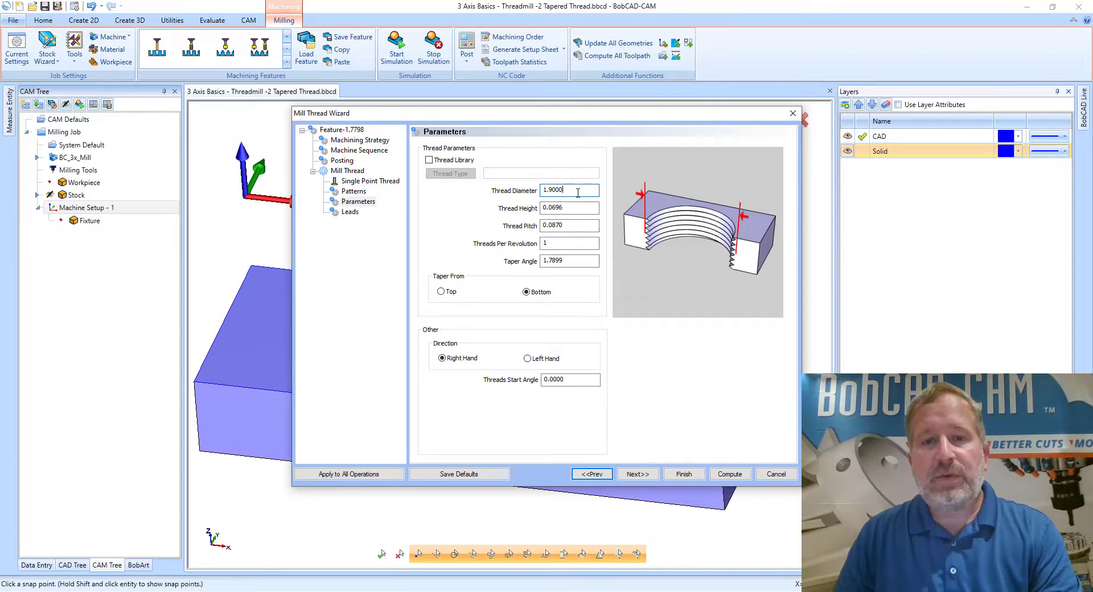
click(441, 292)
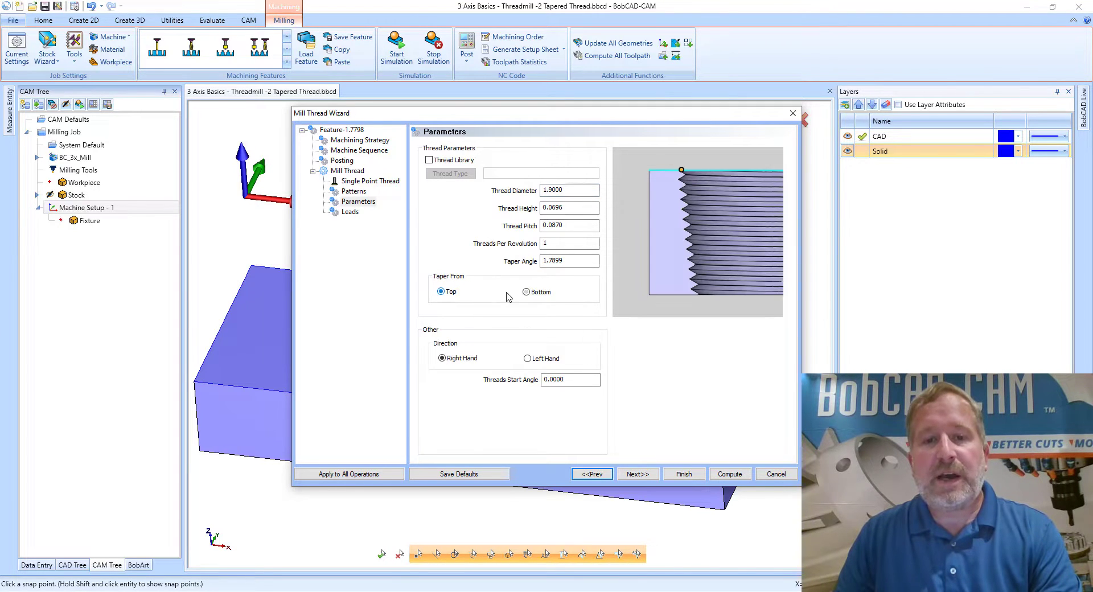
click(443, 292)
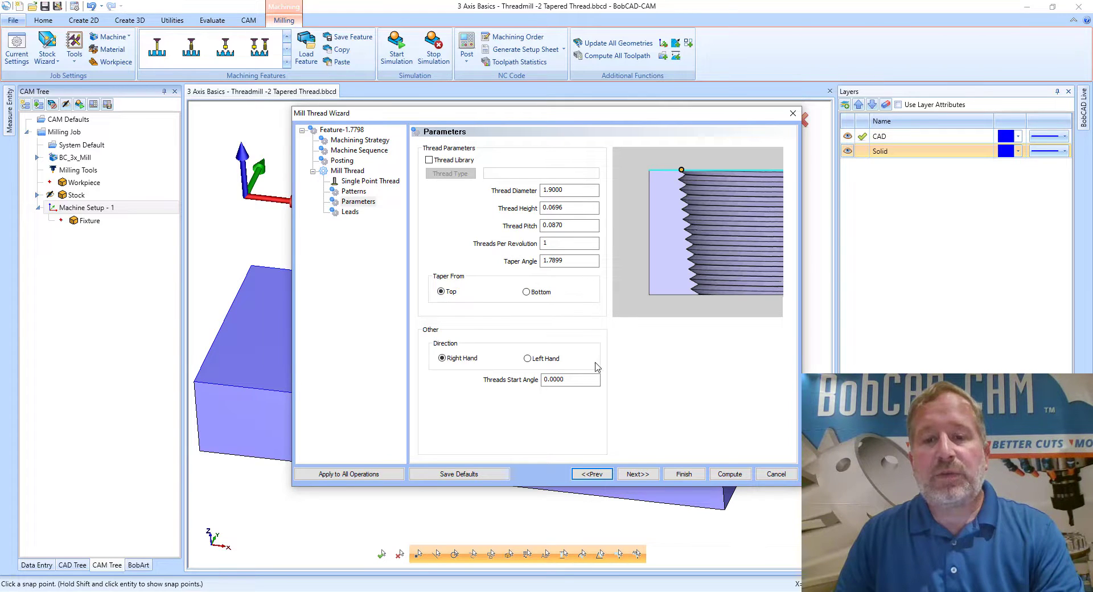
Compute the tapered thread toolpath and start a backplot of the Mill Thread operation
click(730, 474)
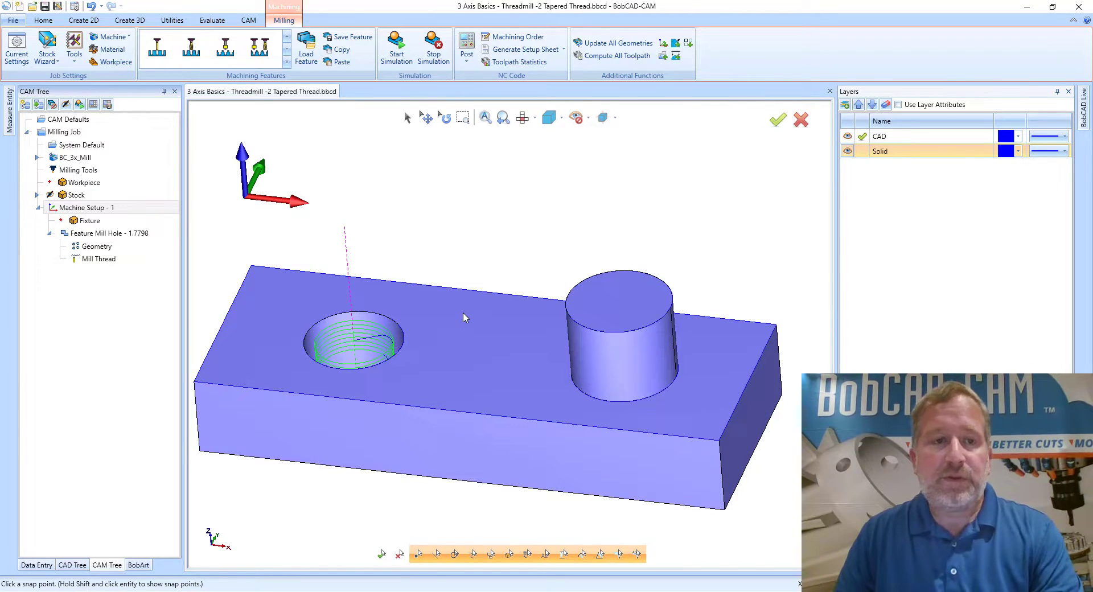
click(96, 258)
right_click(102, 260)
click(145, 297)
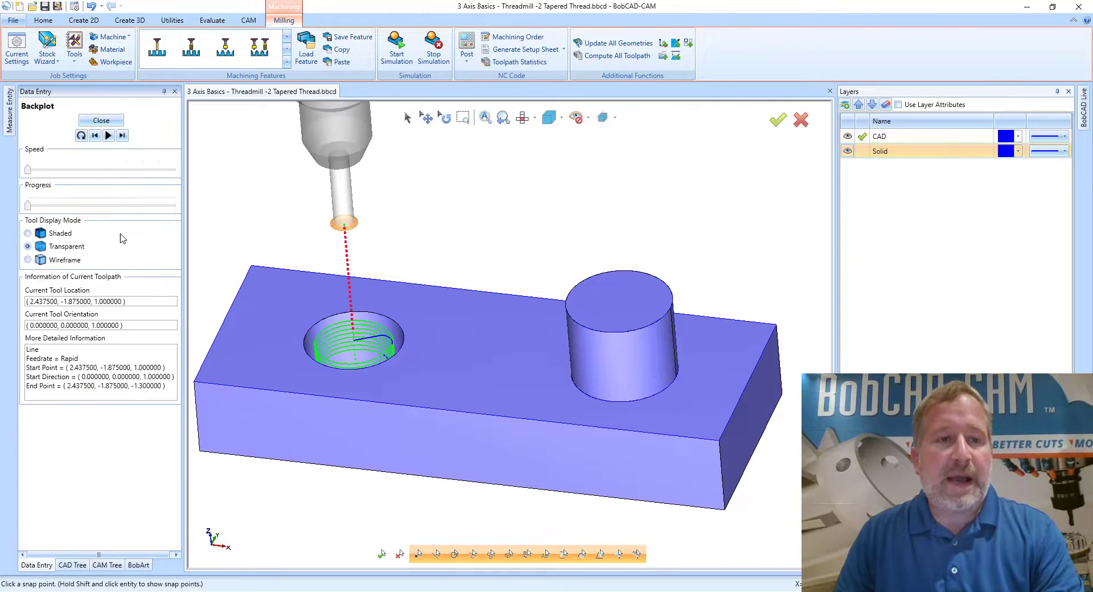
Step and drag the backplot up along the thread, close it, and select Feature Mill Hole
click(123, 136)
click(123, 136)
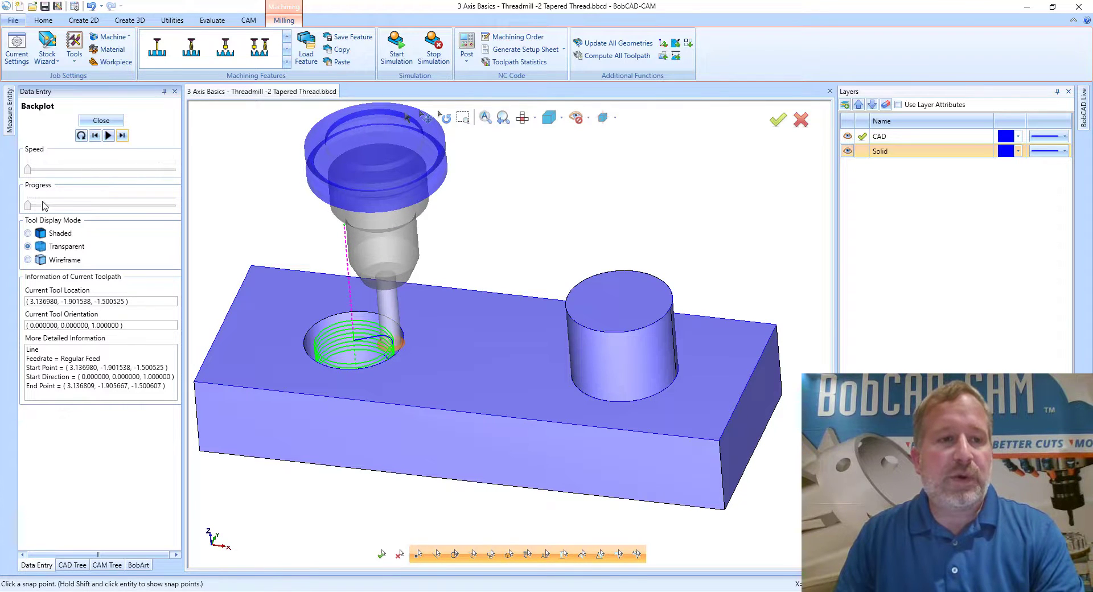
drag(28, 206, 146, 205)
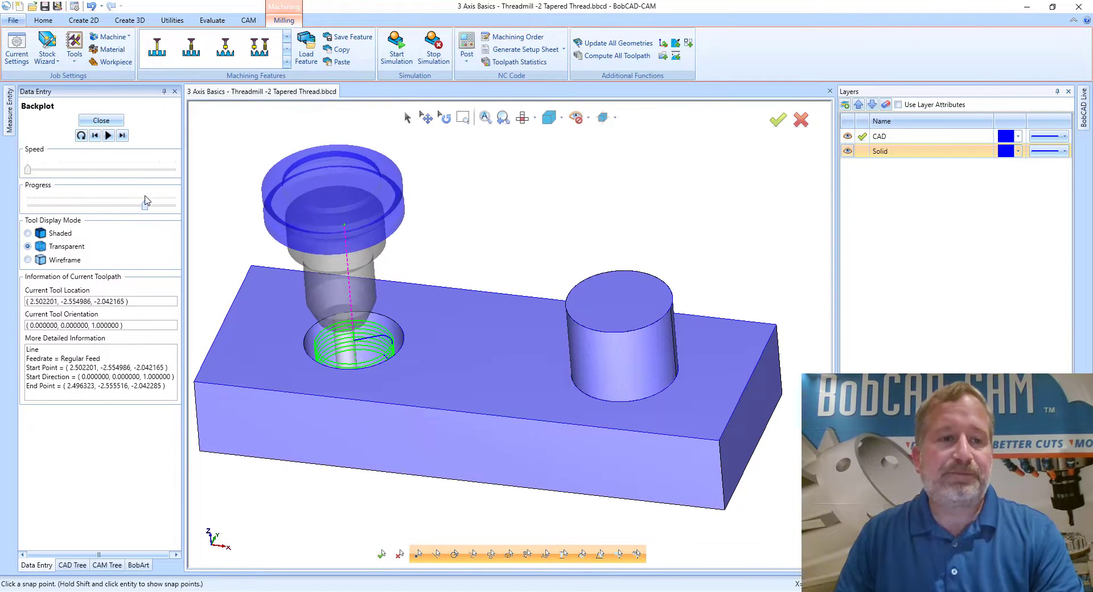
click(101, 121)
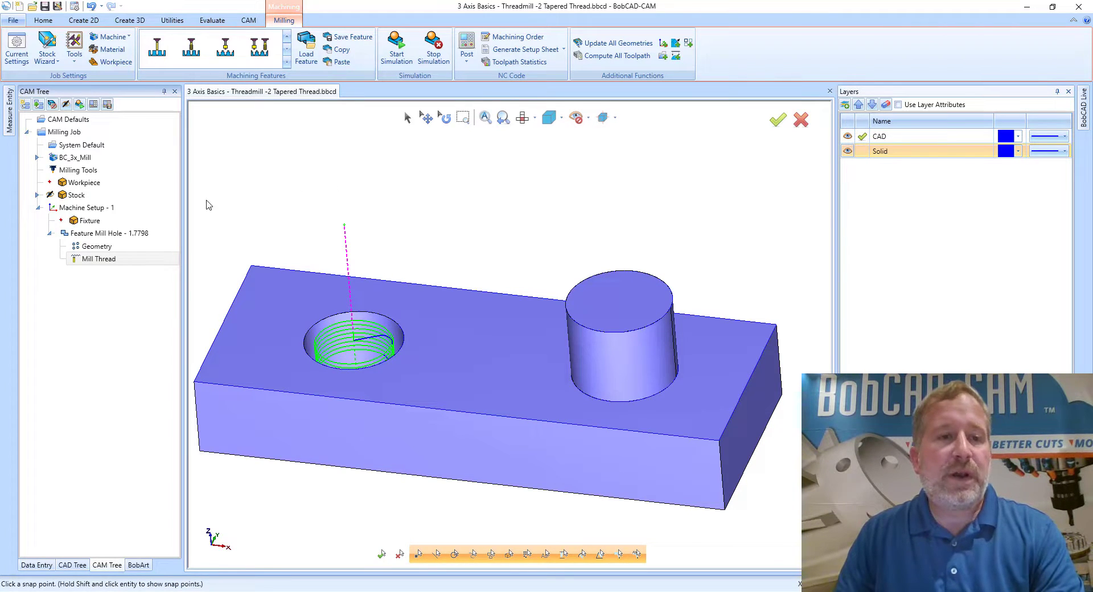
click(108, 233)
Set the Feature Mill Hole thread pattern Method to Bottom Up and recompute the toolpath
right_click(101, 233)
click(279, 234)
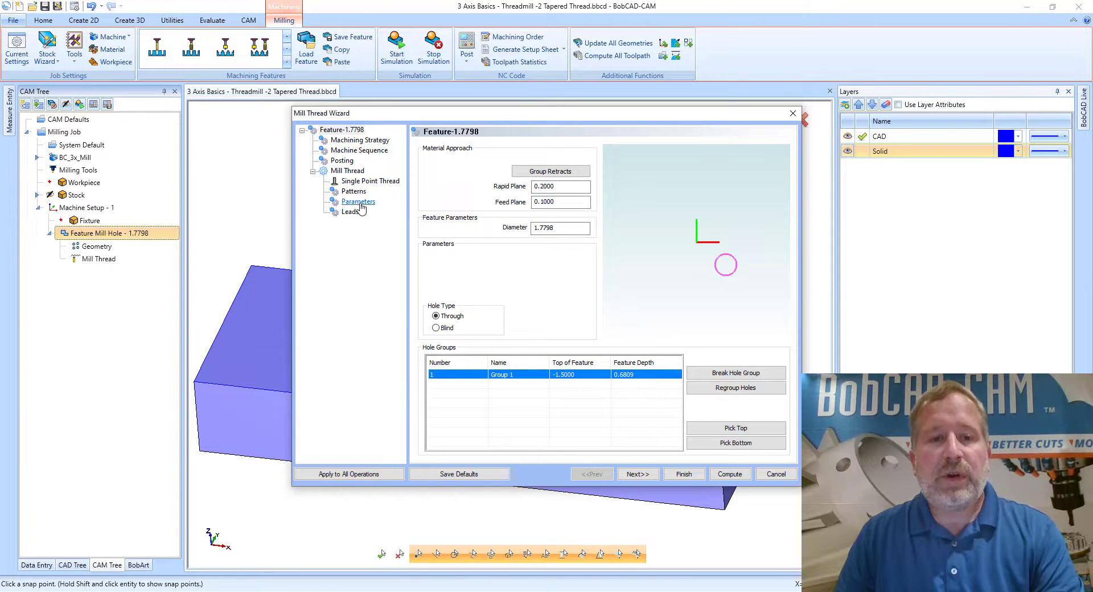
click(358, 194)
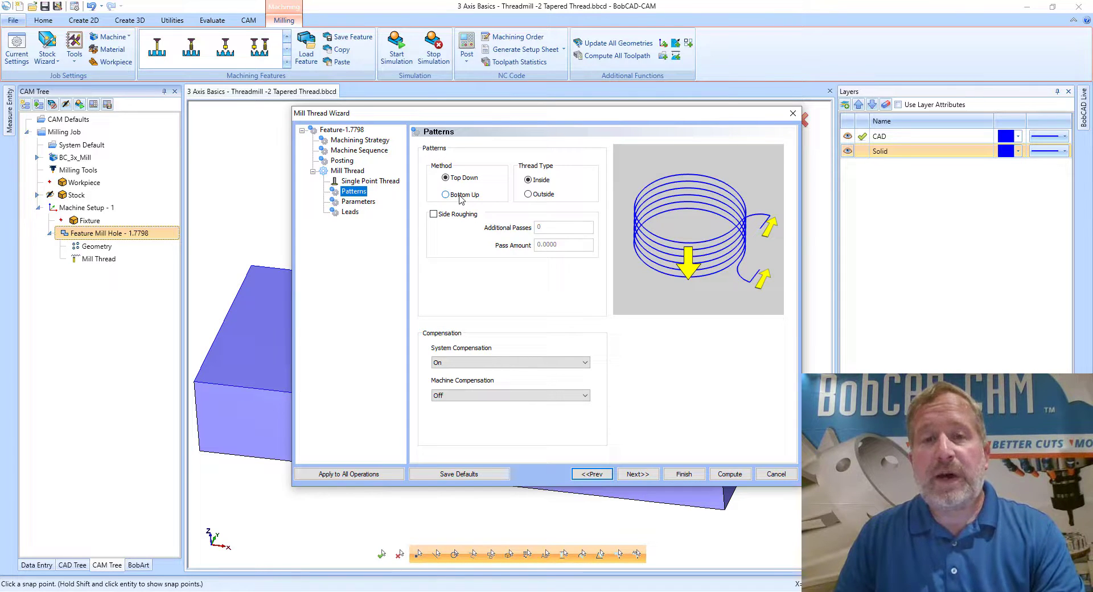
click(461, 196)
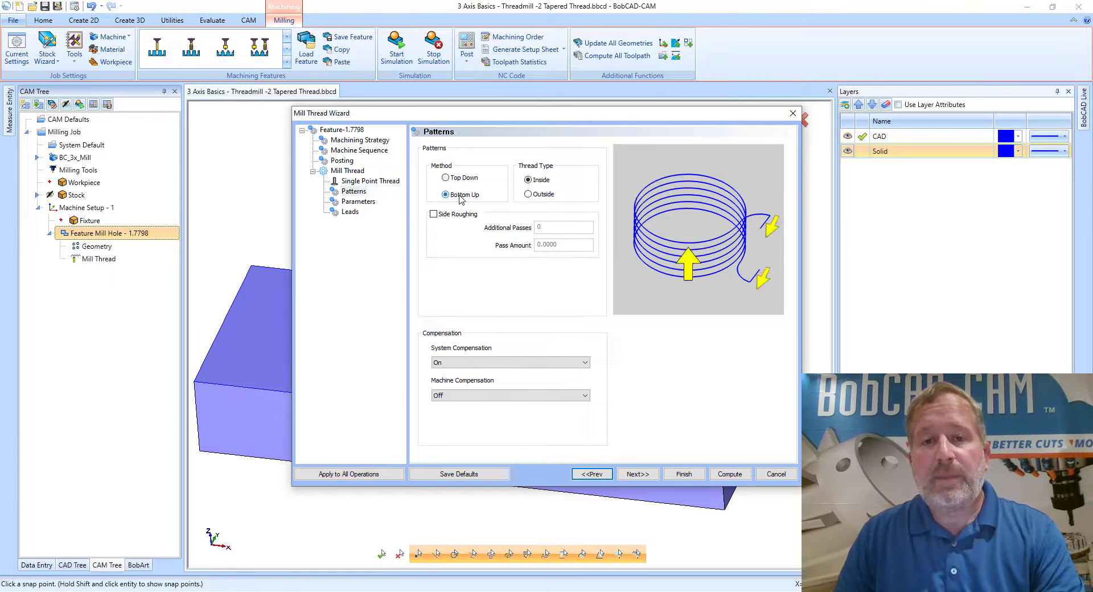
click(731, 474)
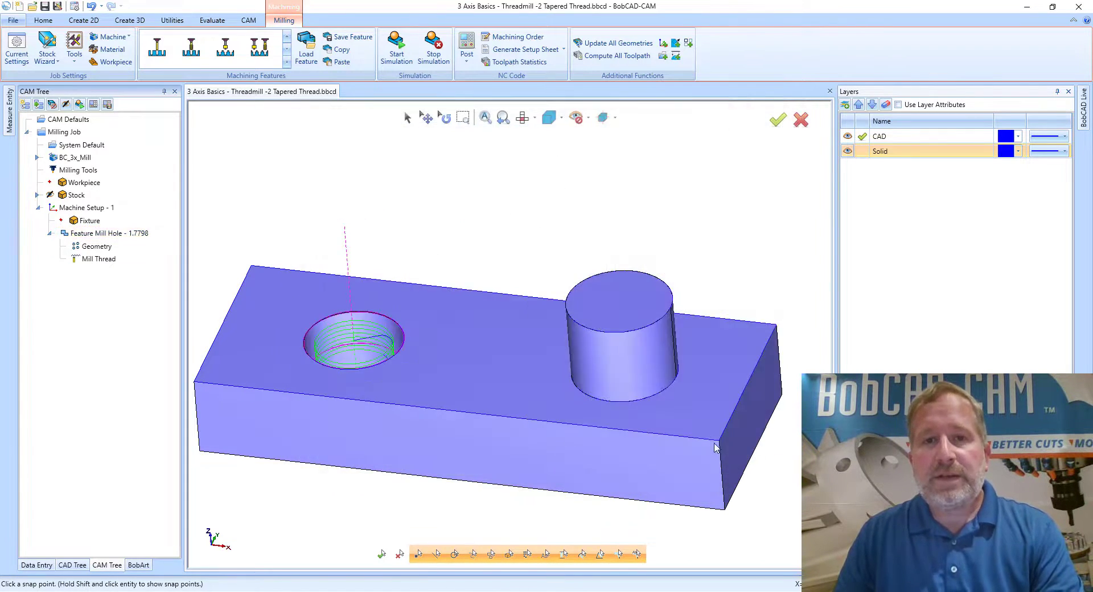
right_click(107, 261)
Backplot the bottom-up thread toolpath to its end, then launch the full machining simulation
click(161, 305)
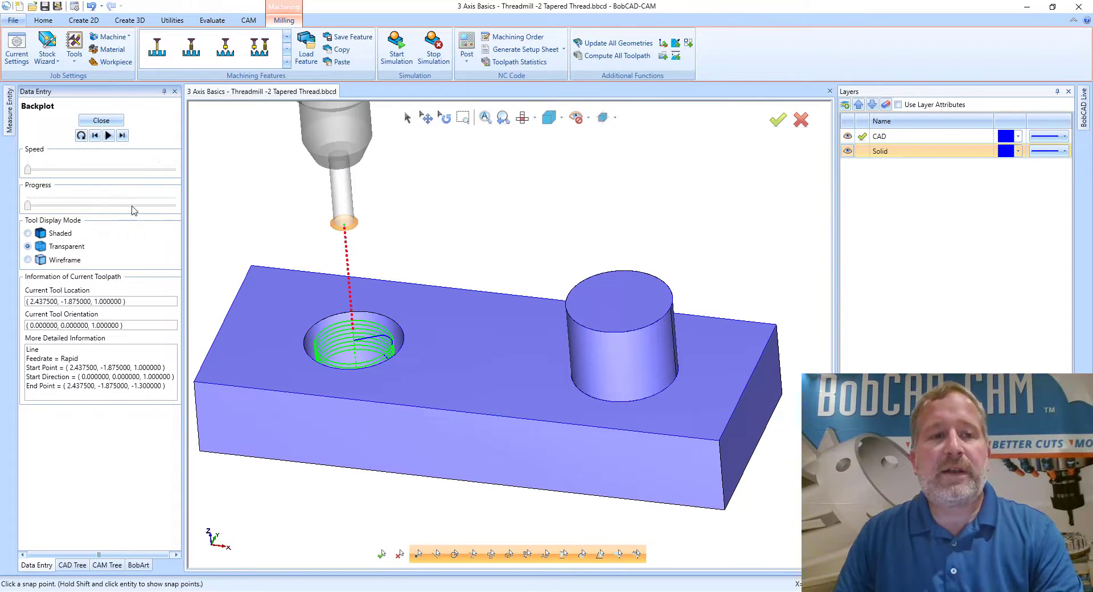
click(28, 206)
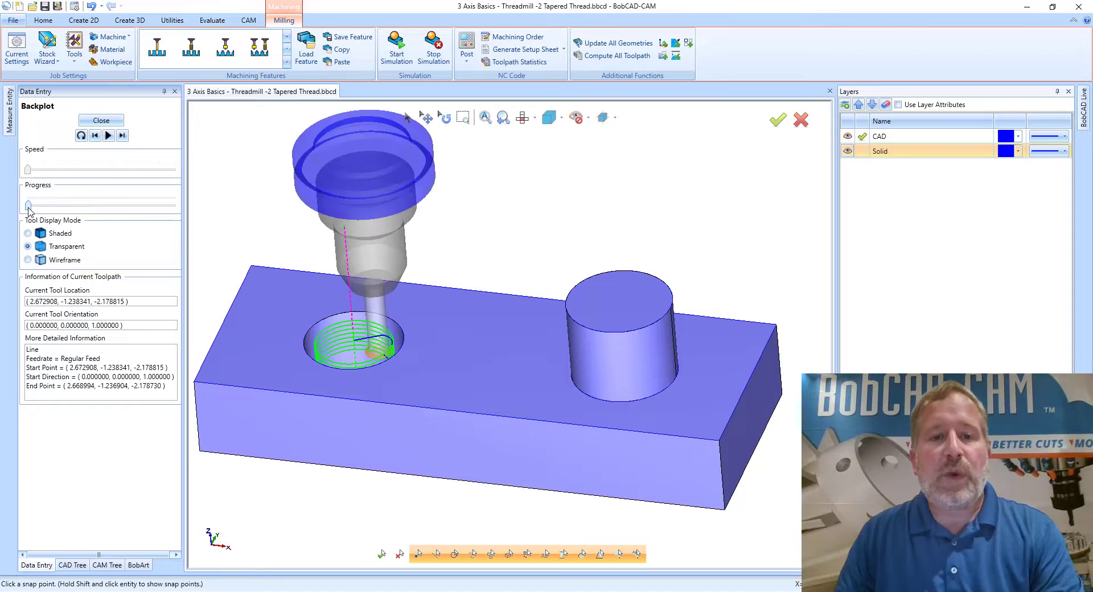
drag(28, 206, 178, 209)
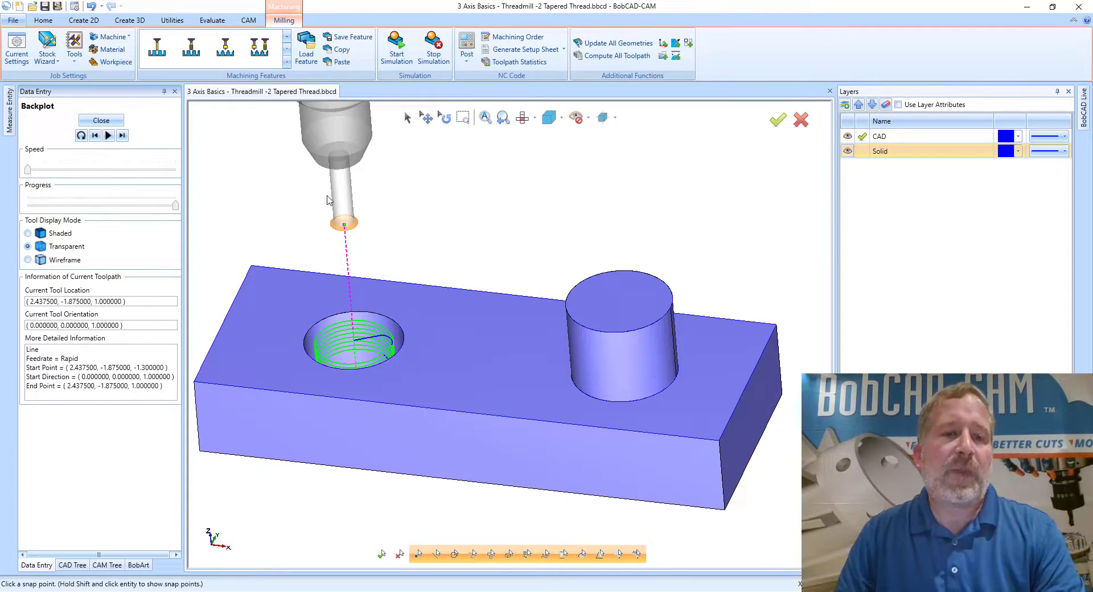
click(100, 121)
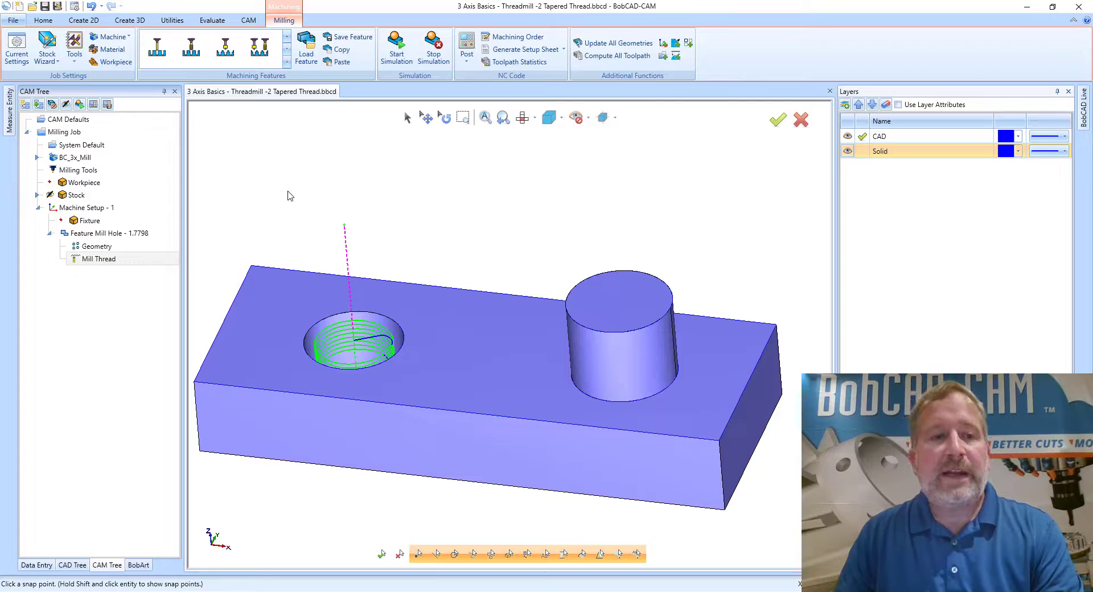
click(79, 103)
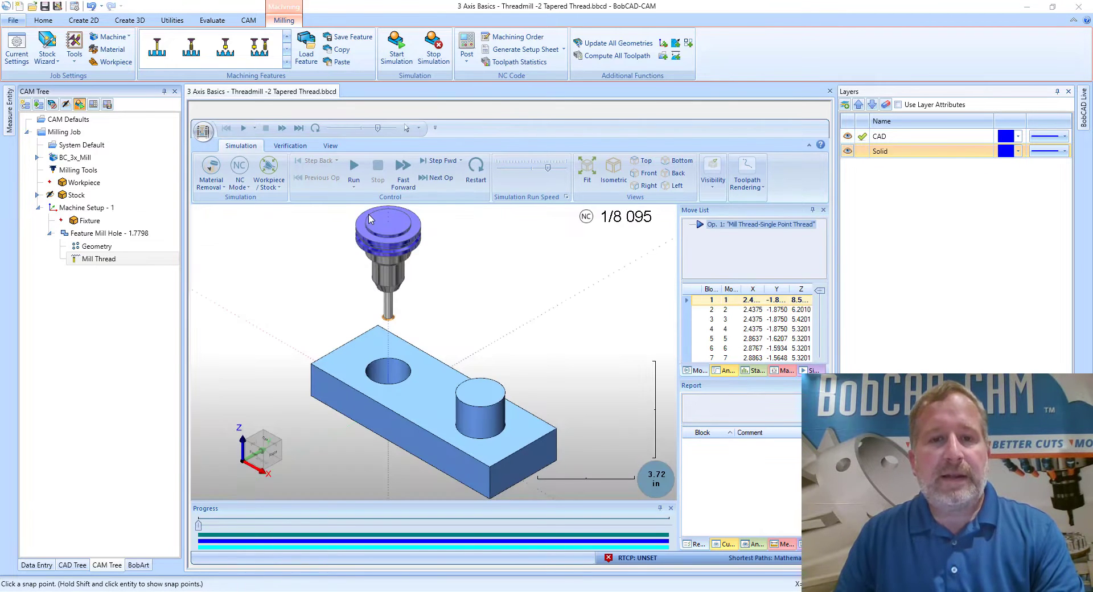
Zoom and orbit the simulation view in onto the left threaded hole
scroll(435, 328, up, 2)
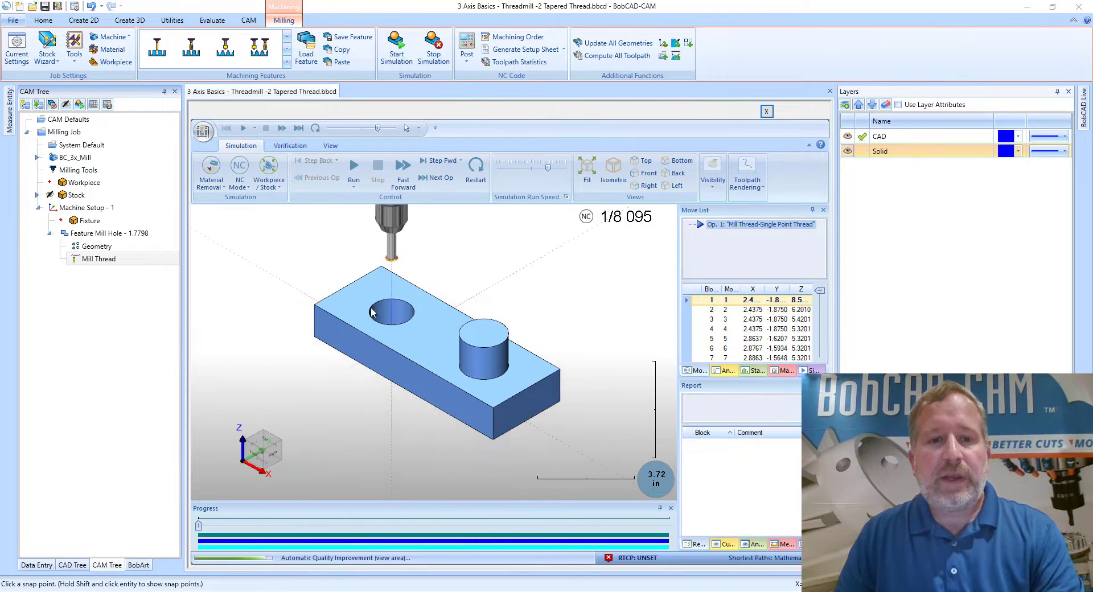
scroll(382, 353, up, 4)
middle_drag(394, 338, 407, 327)
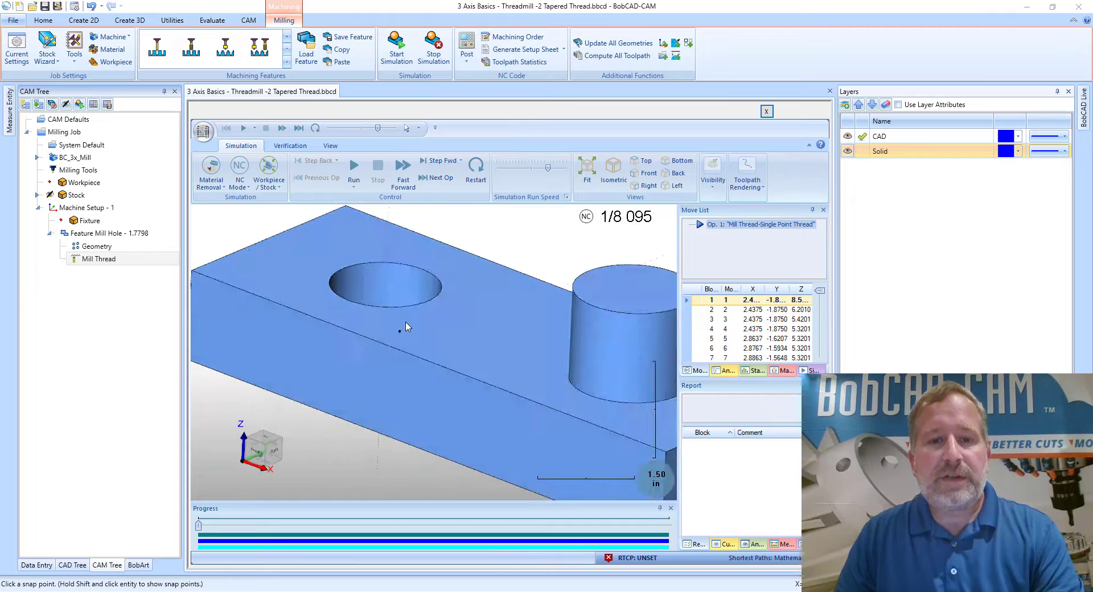
middle_drag(373, 294, 341, 288)
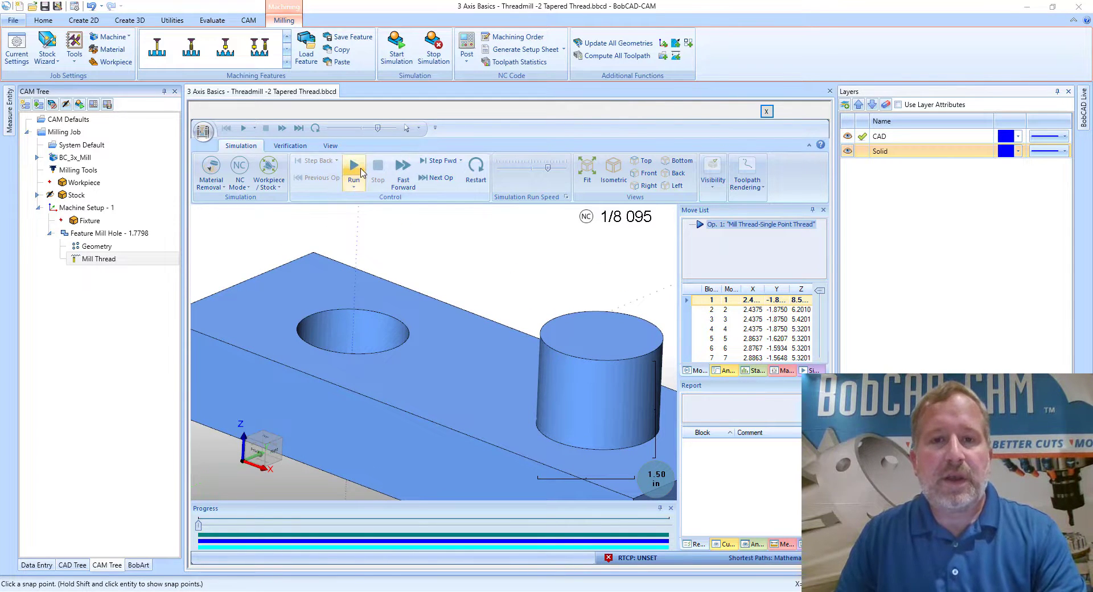
Run the simulation to 8095/8095 blocks at adjusted speed, zooming in on the thread grooves
drag(548, 168, 513, 167)
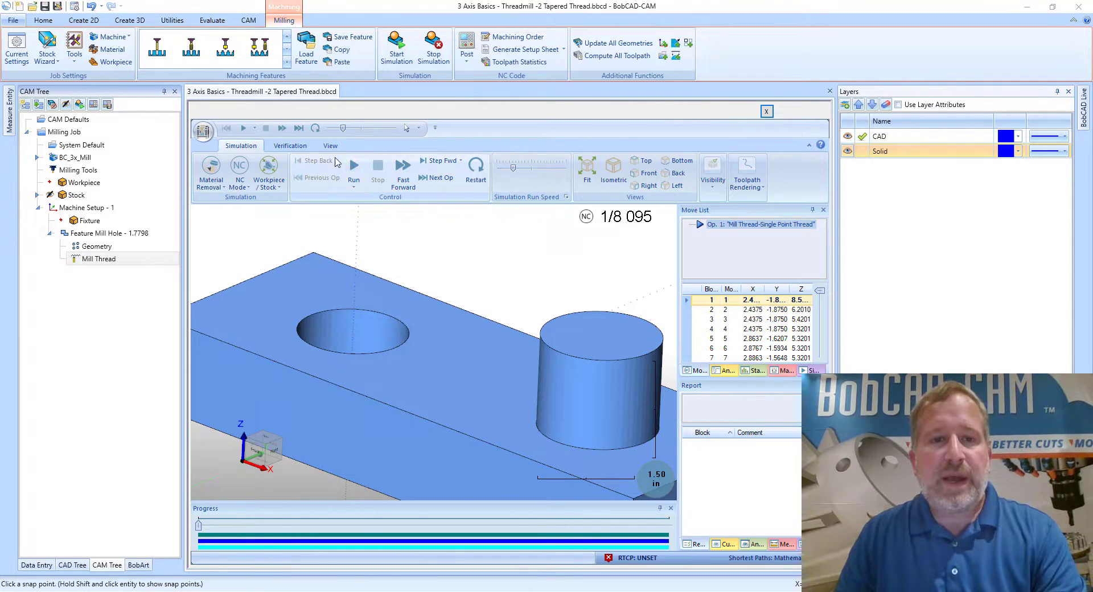
click(352, 171)
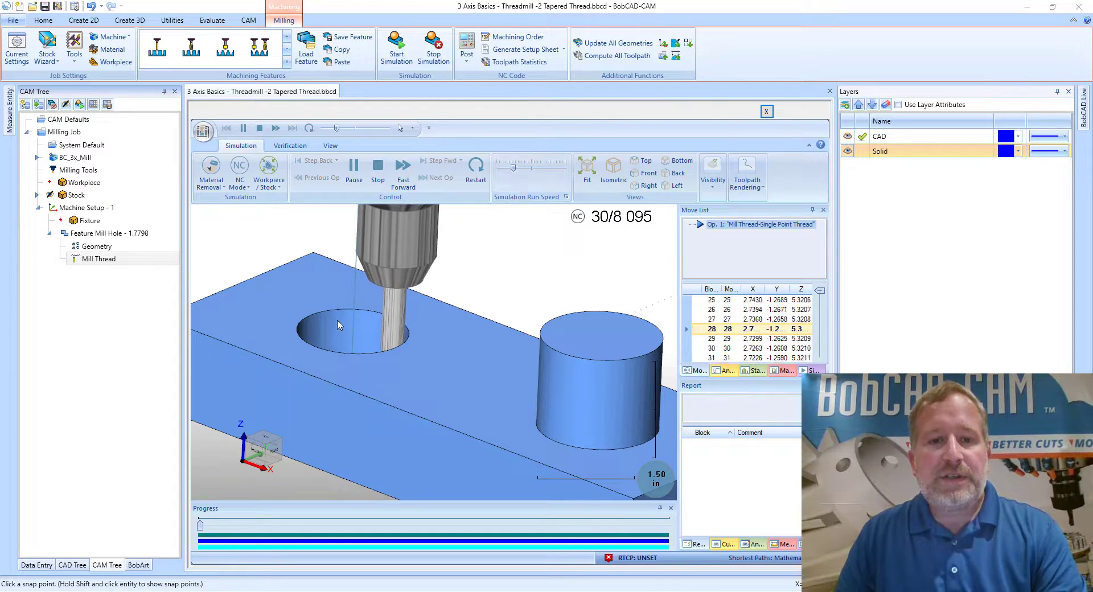
middle_drag(342, 322, 350, 340)
scroll(348, 340, up, 3)
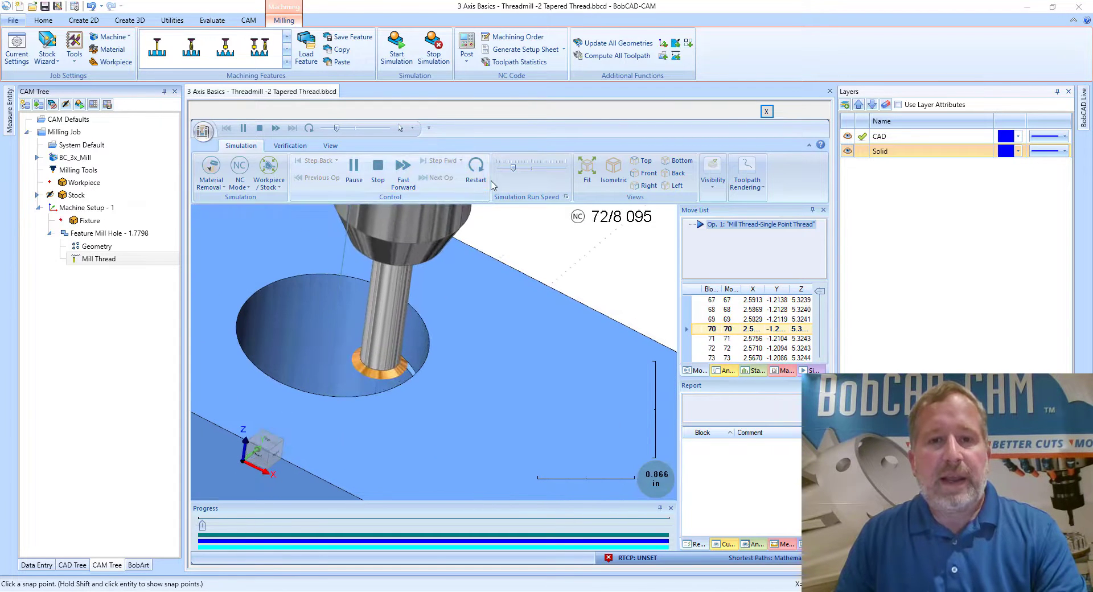
drag(512, 169, 536, 169)
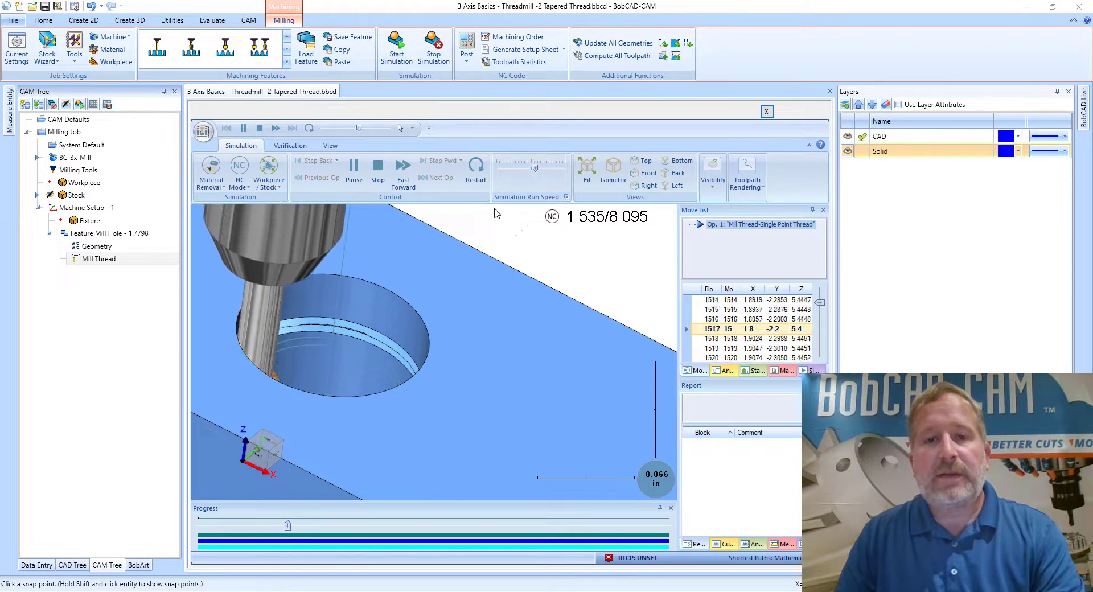
drag(535, 168, 550, 170)
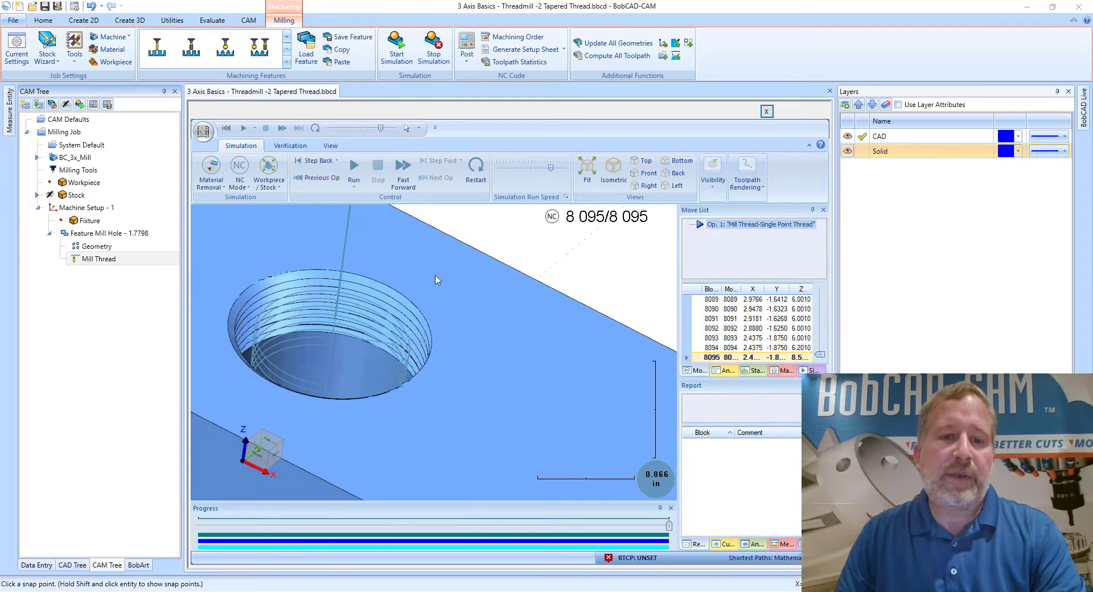
scroll(432, 342, up, 5)
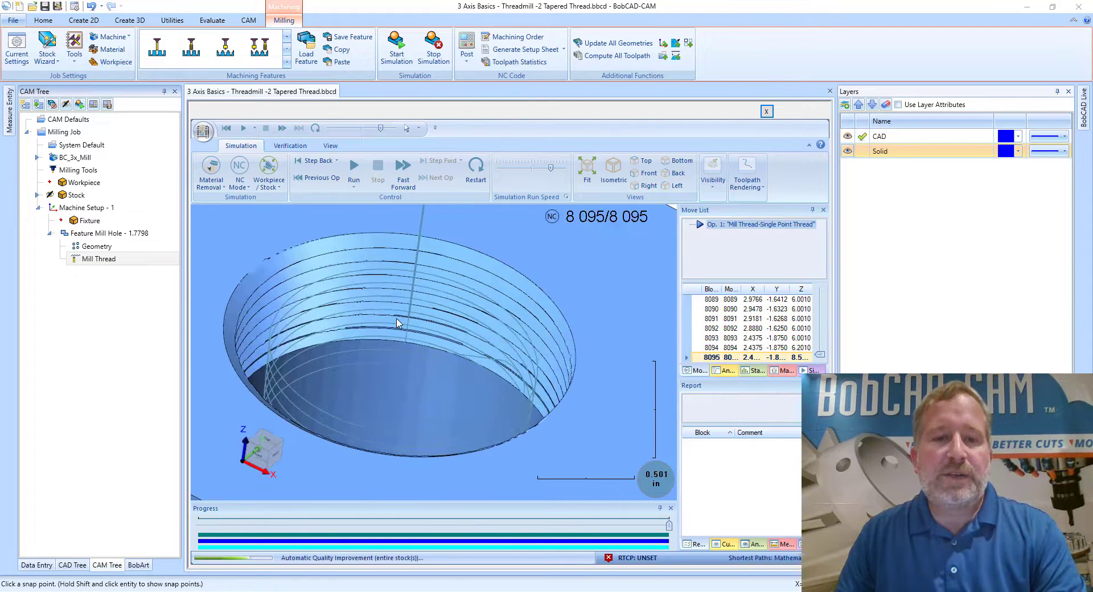
middle_drag(397, 349, 392, 344)
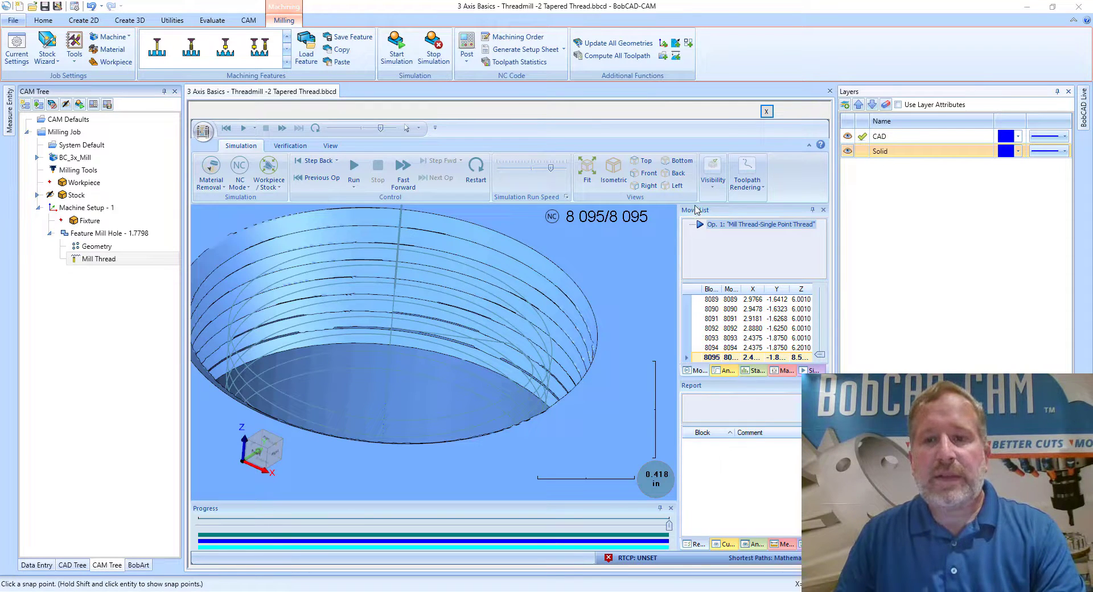
Turn off Toolpath visibility in the simulation and orbit to view the thread walls
click(712, 171)
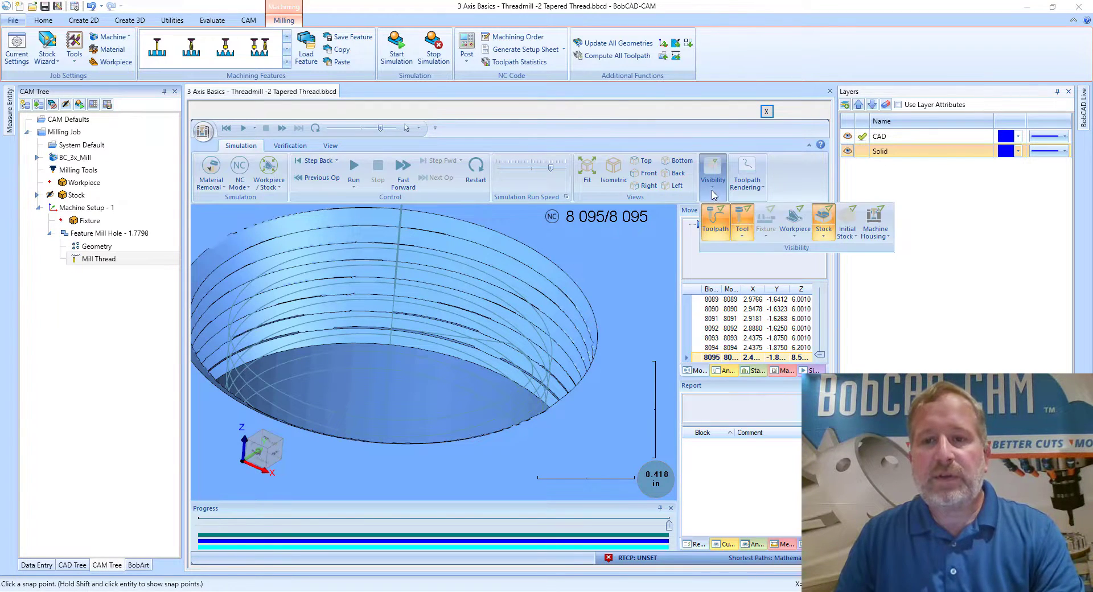
click(715, 227)
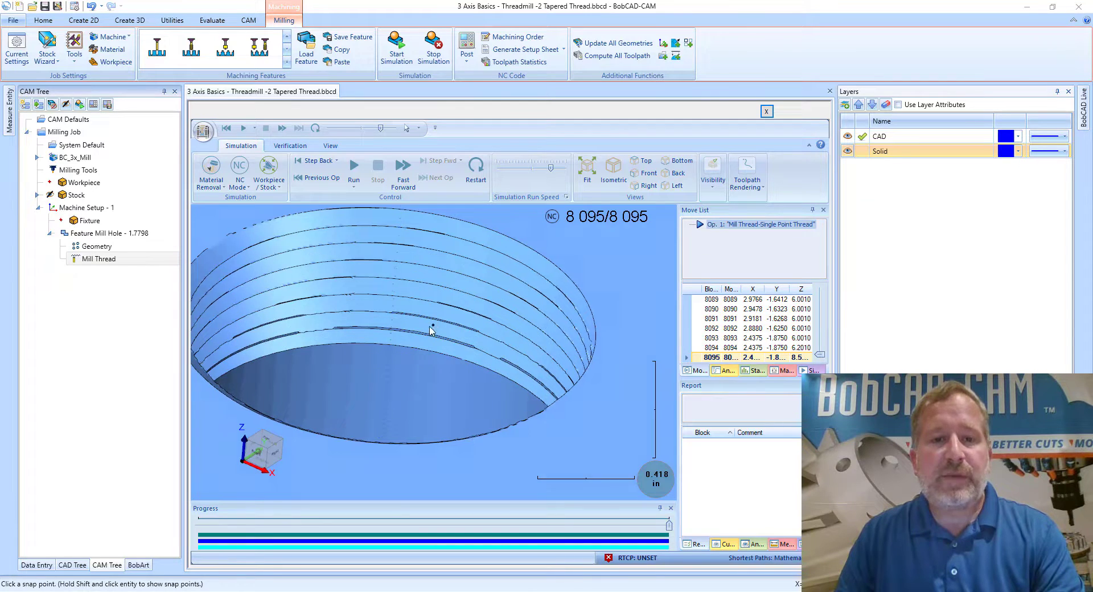
mouse_move(435, 329)
middle_down()
mouse_move(427, 332)
mouse_move(457, 358)
middle_up()
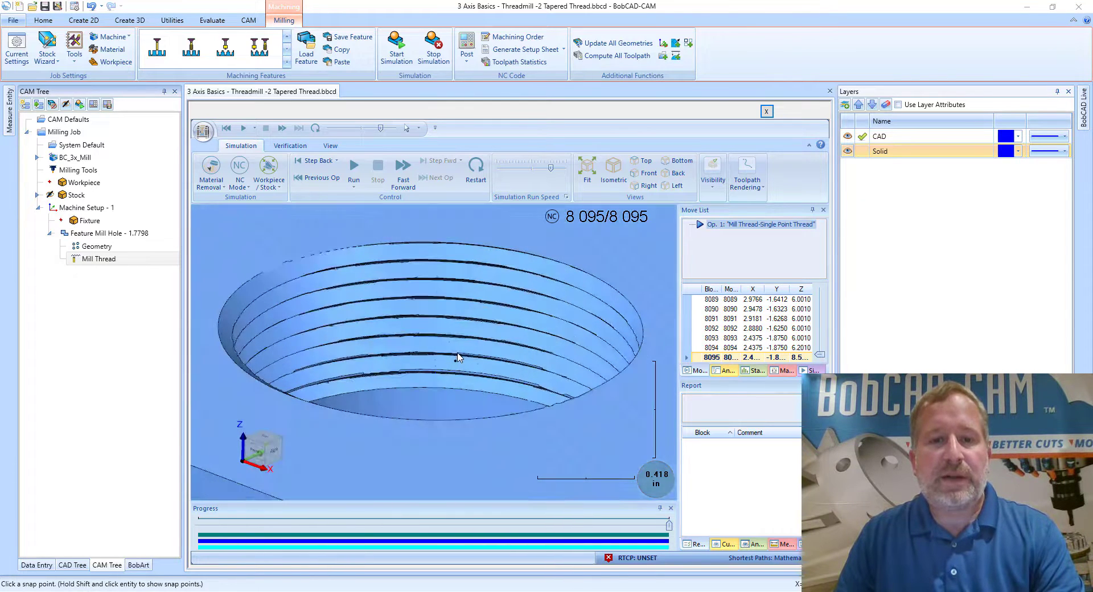
scroll(455, 364, down, 2)
scroll(471, 347, up, 5)
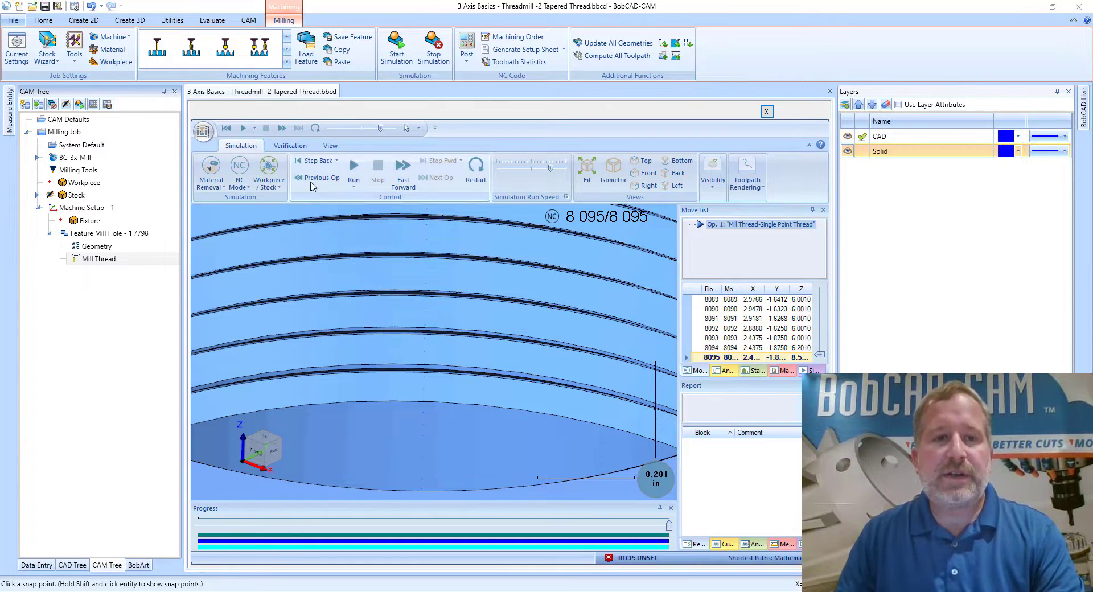
Apply Refine from the Verification tab and orbit to see the whole threaded block
click(290, 147)
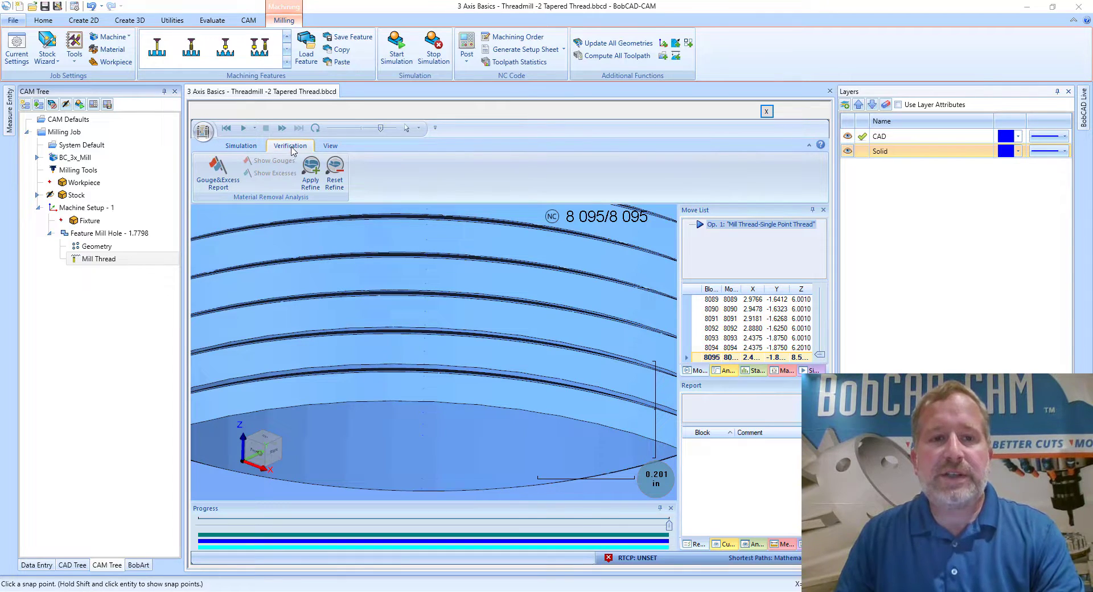
click(312, 191)
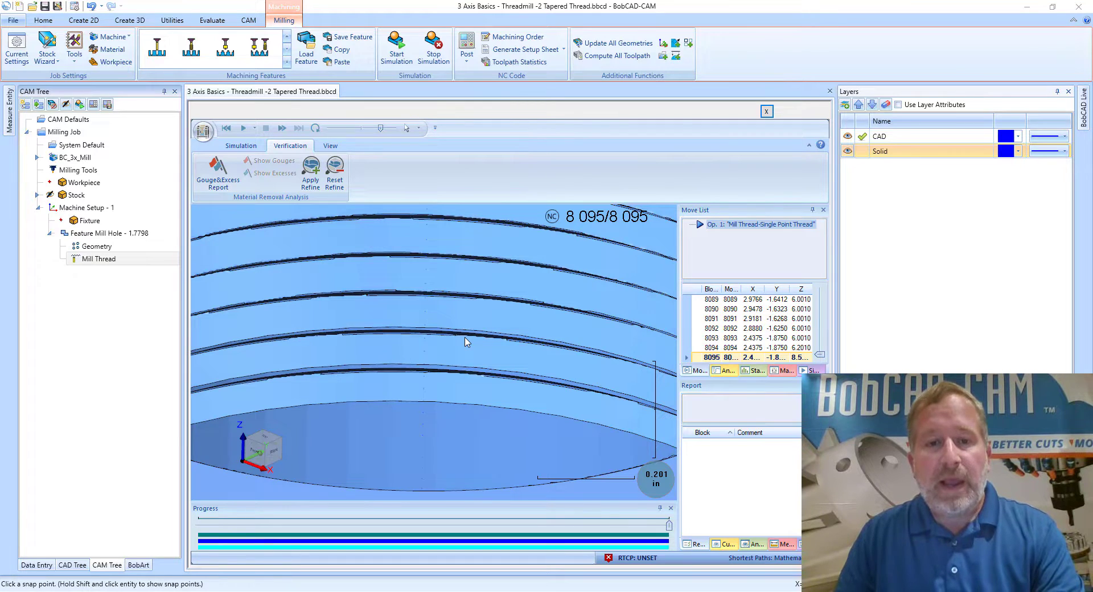
scroll(464, 342, down, 6)
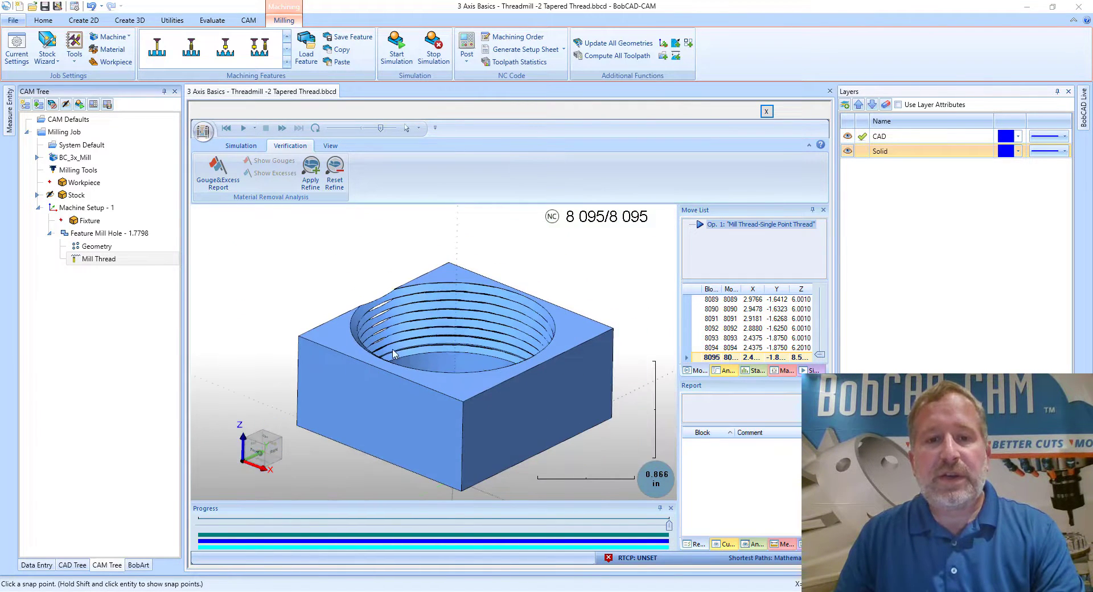
middle_drag(393, 350, 432, 367)
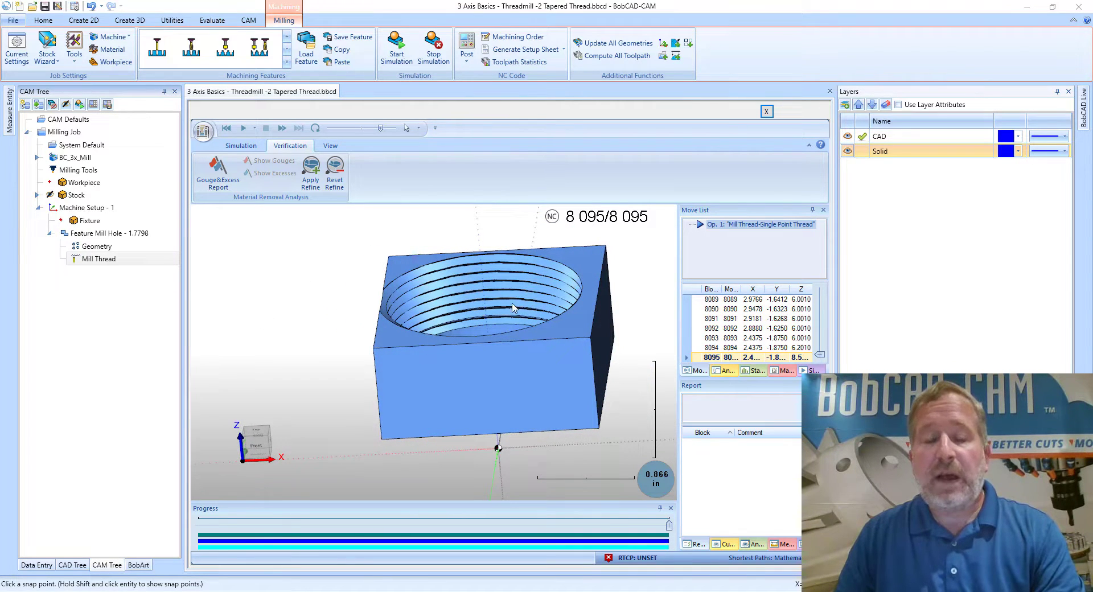
middle_drag(564, 325, 456, 280)
Zoom and tilt onto the refined thread walls, then zoom back out to the full block
scroll(456, 281, up, 5)
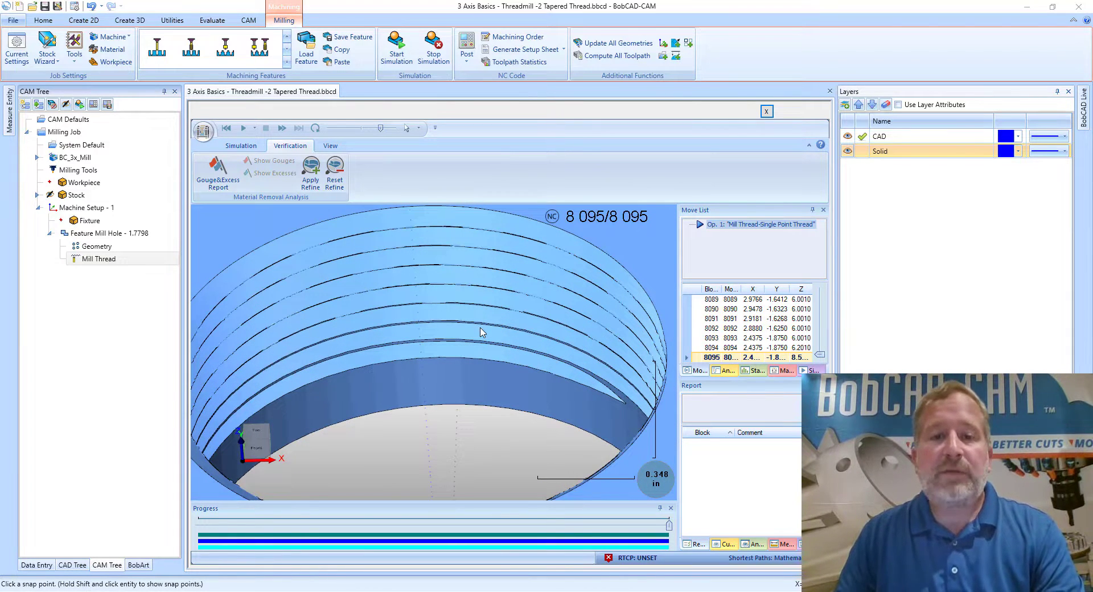
scroll(480, 331, up, 2)
scroll(480, 332, up, 1)
middle_drag(454, 363, 470, 349)
middle_drag(556, 317, 447, 352)
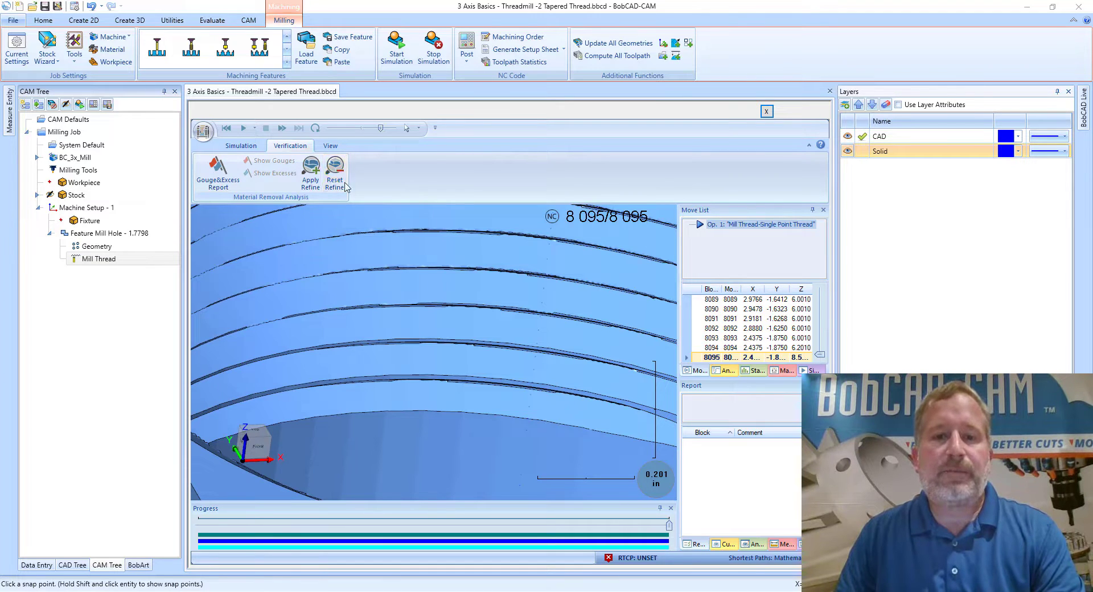
scroll(497, 331, down, 2)
scroll(496, 331, down, 5)
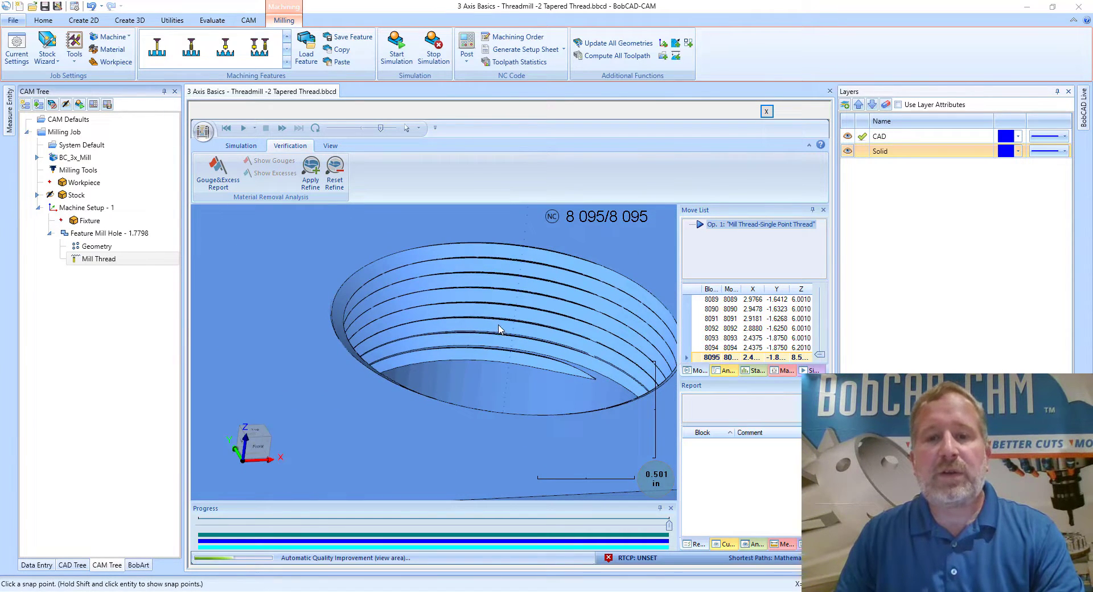
scroll(499, 328, down, 8)
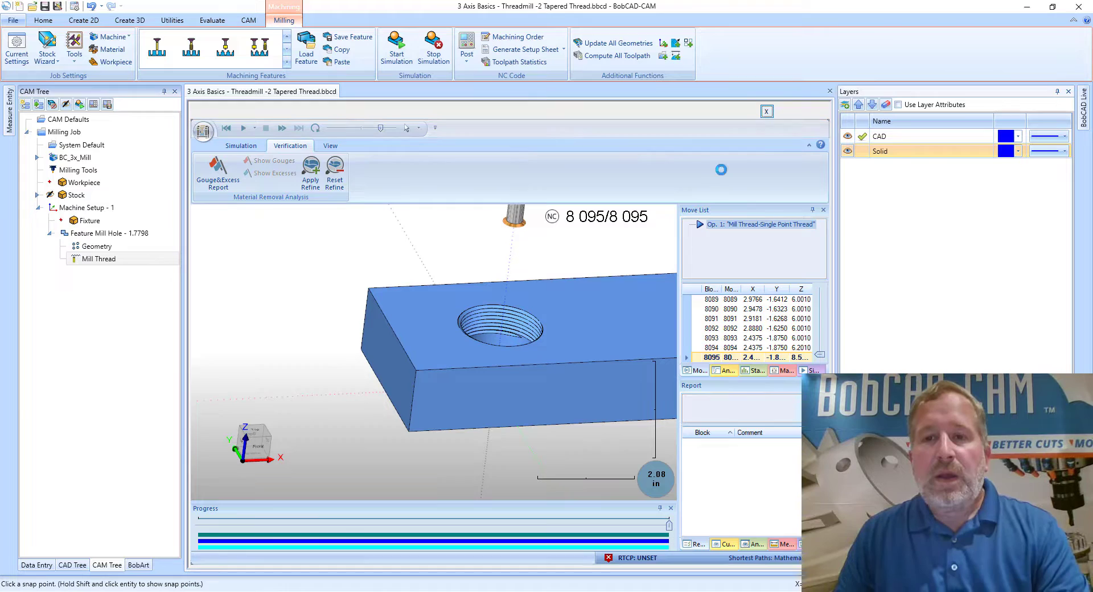
Exit the simulation back to the model view
key(Escape)
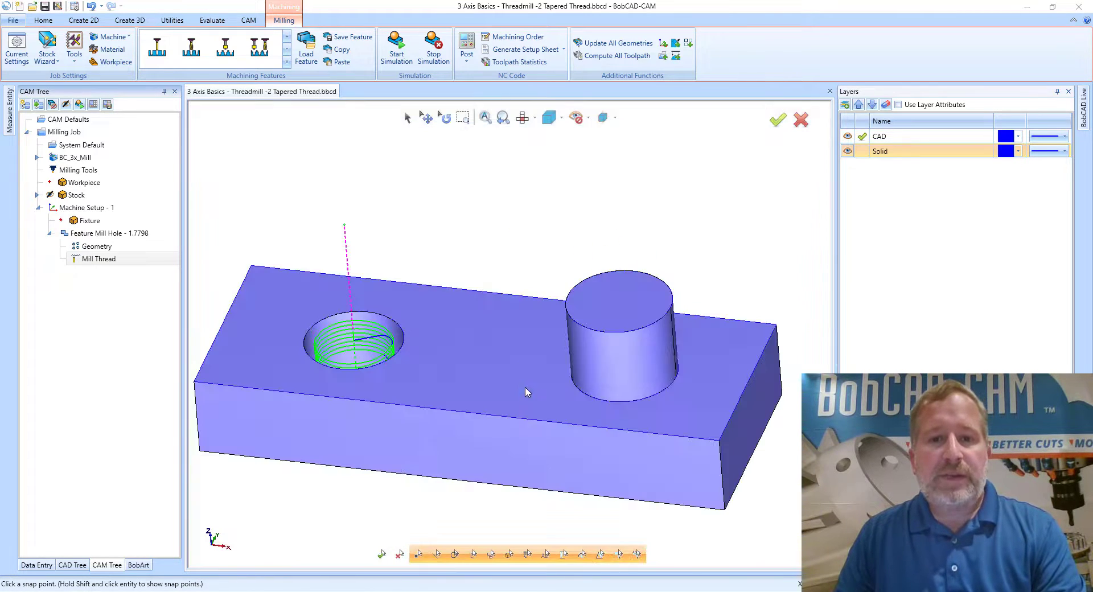
right_click(524, 391)
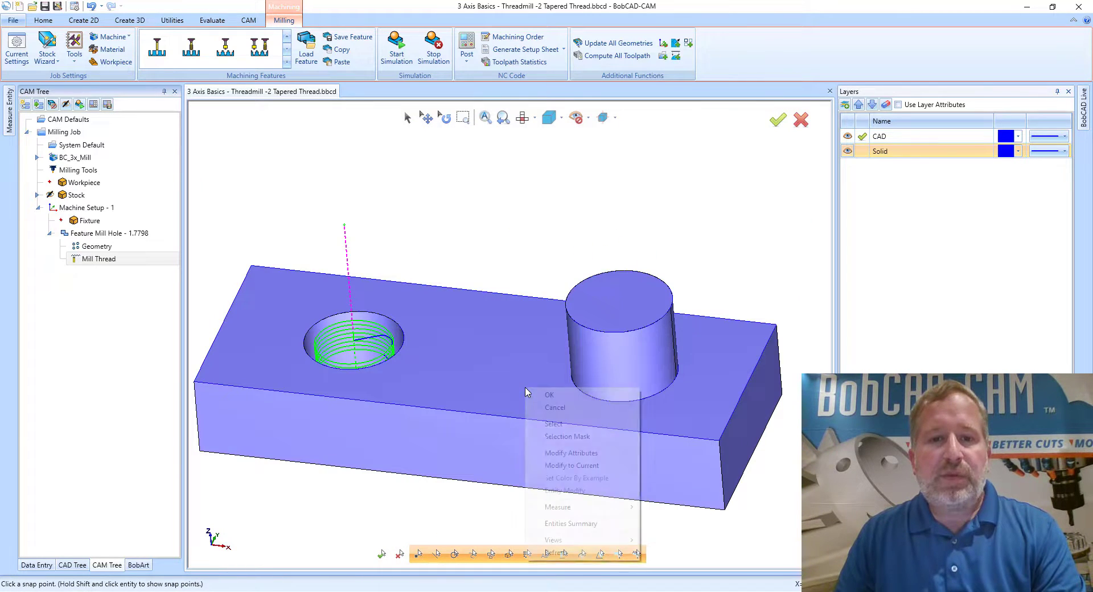
click(90, 260)
Edit Feature Mill Hole and view thread Parameters: diameter 1.9000, pitch 0.0870, taper 1.7899
right_click(108, 234)
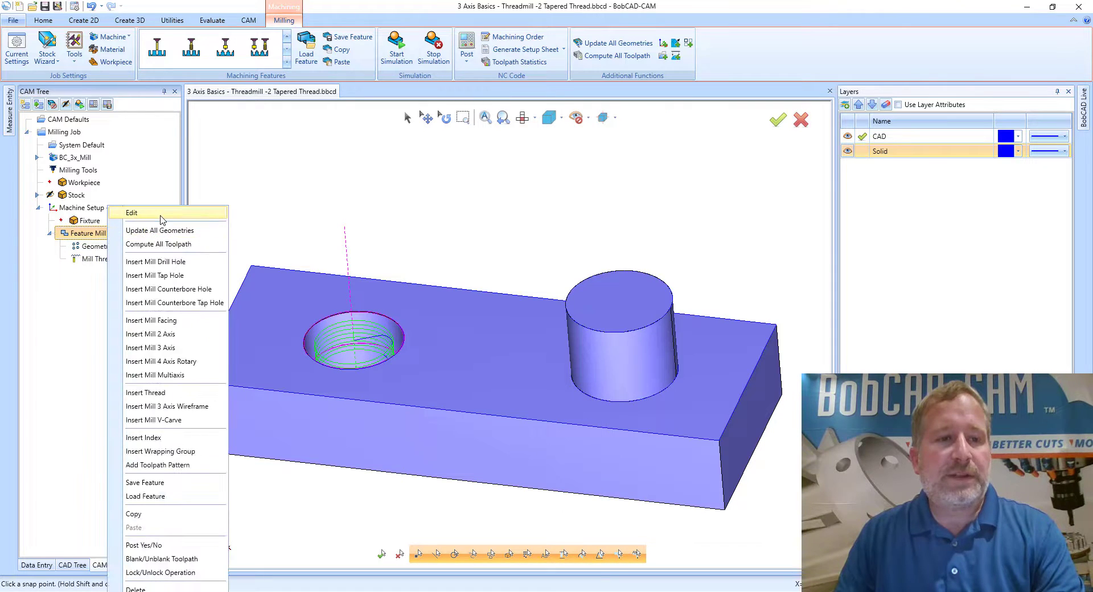
click(150, 211)
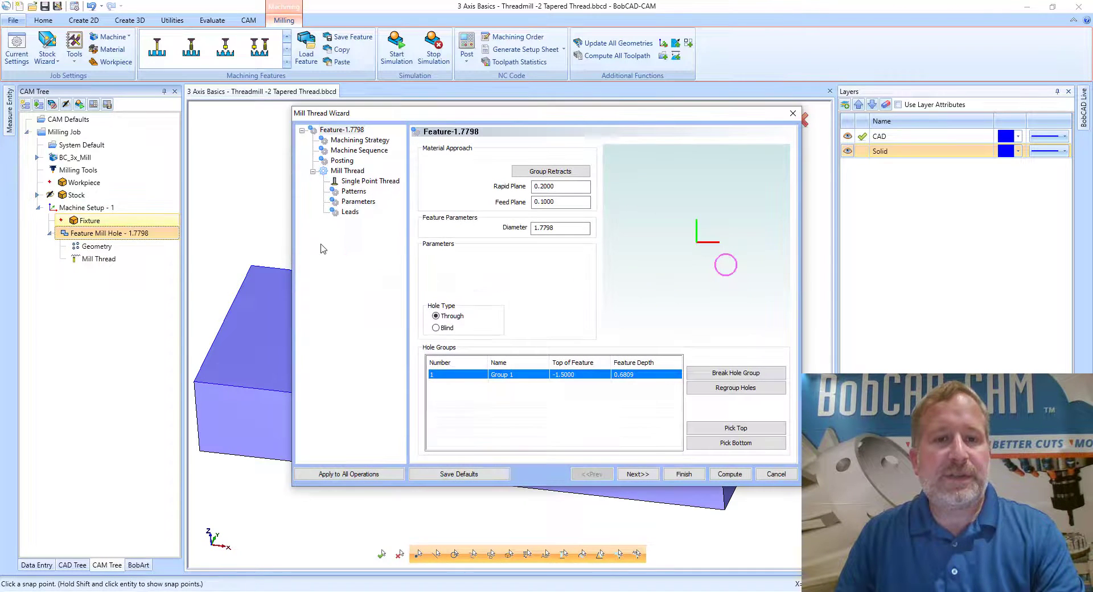
click(361, 181)
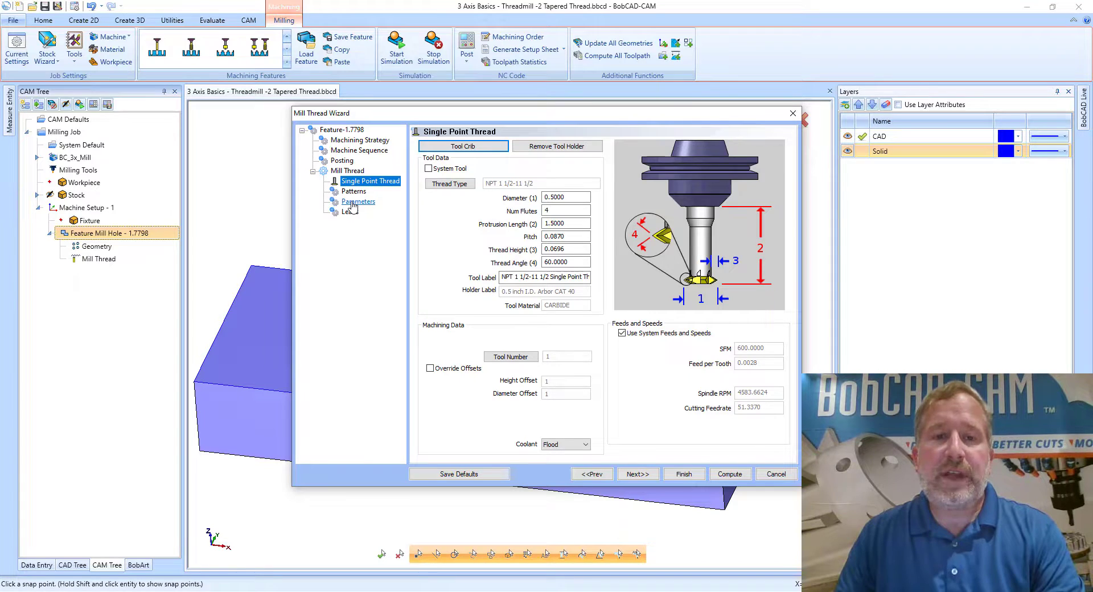
click(353, 202)
click(579, 262)
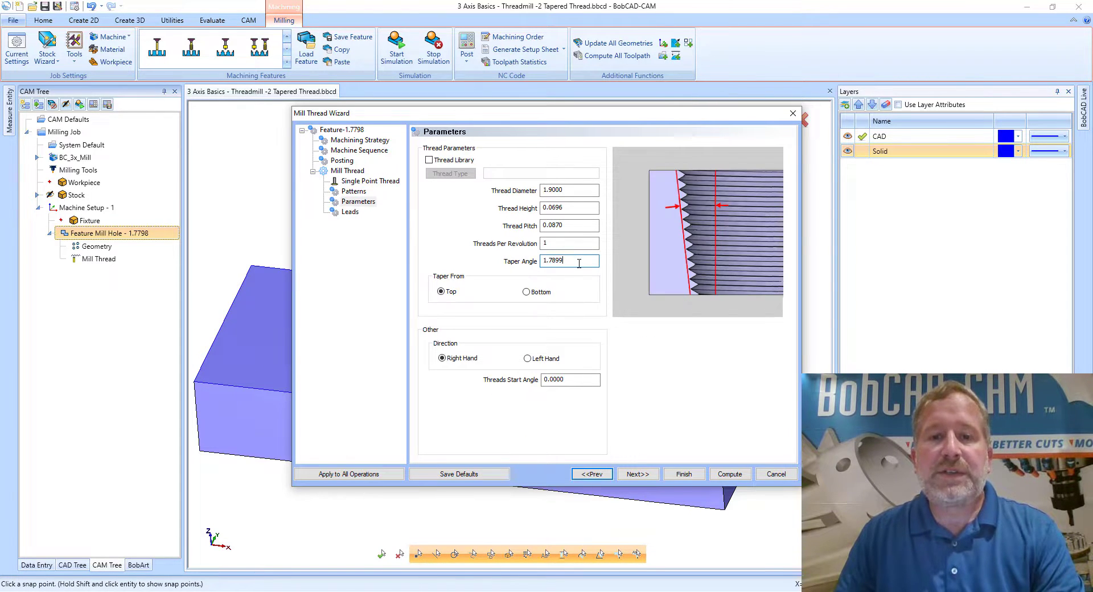
drag(578, 263, 517, 262)
click(569, 263)
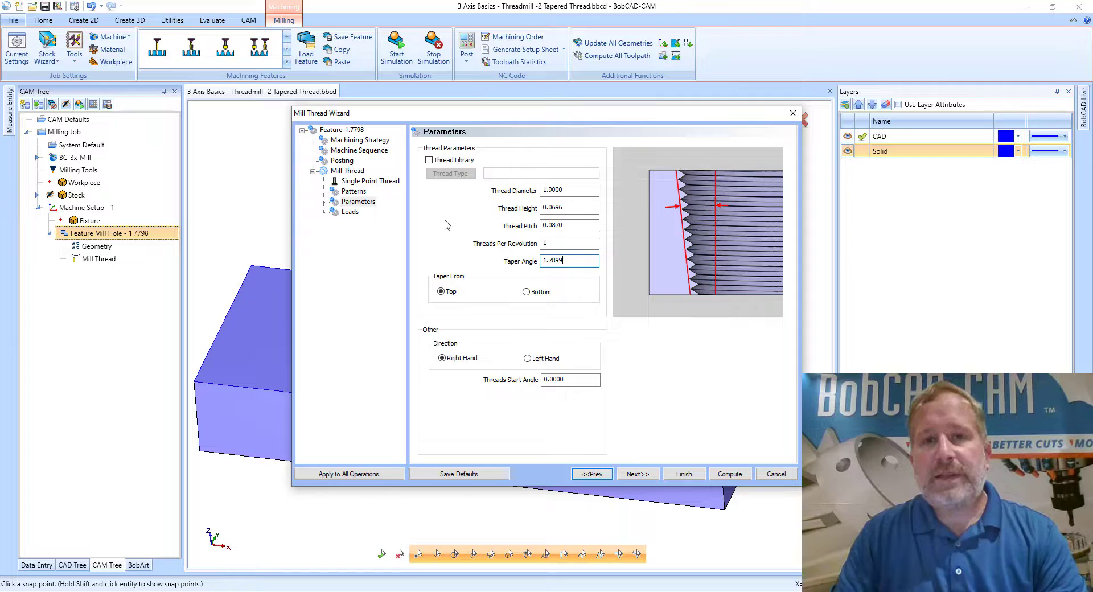
click(569, 190)
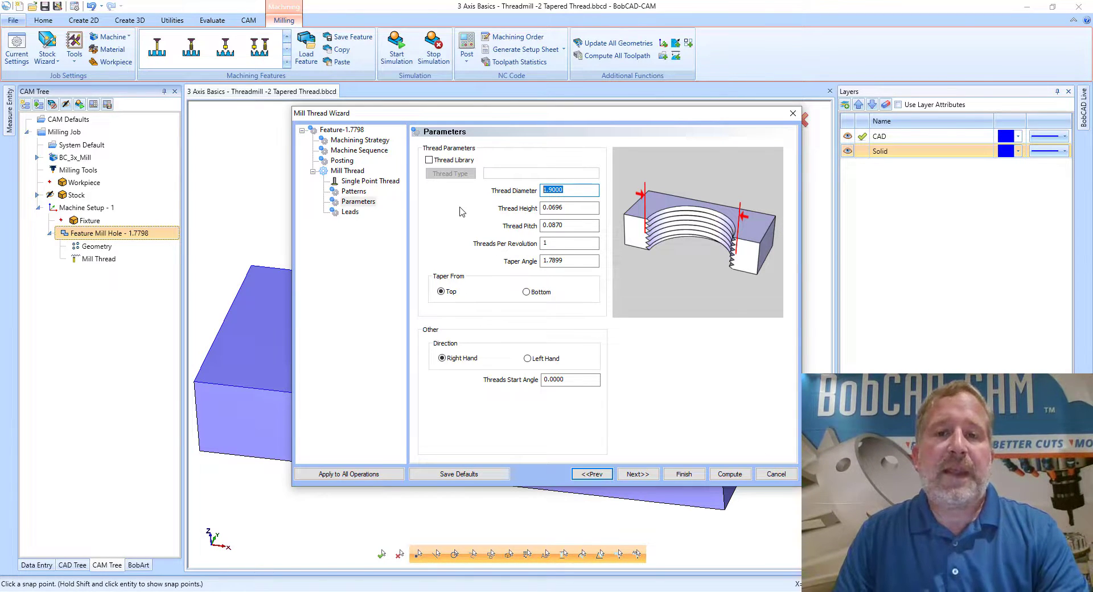
Show the Feature-1.7798 page: rapid plane 0.2000, feed plane 0.1000, hole depth 0.6809
click(592, 190)
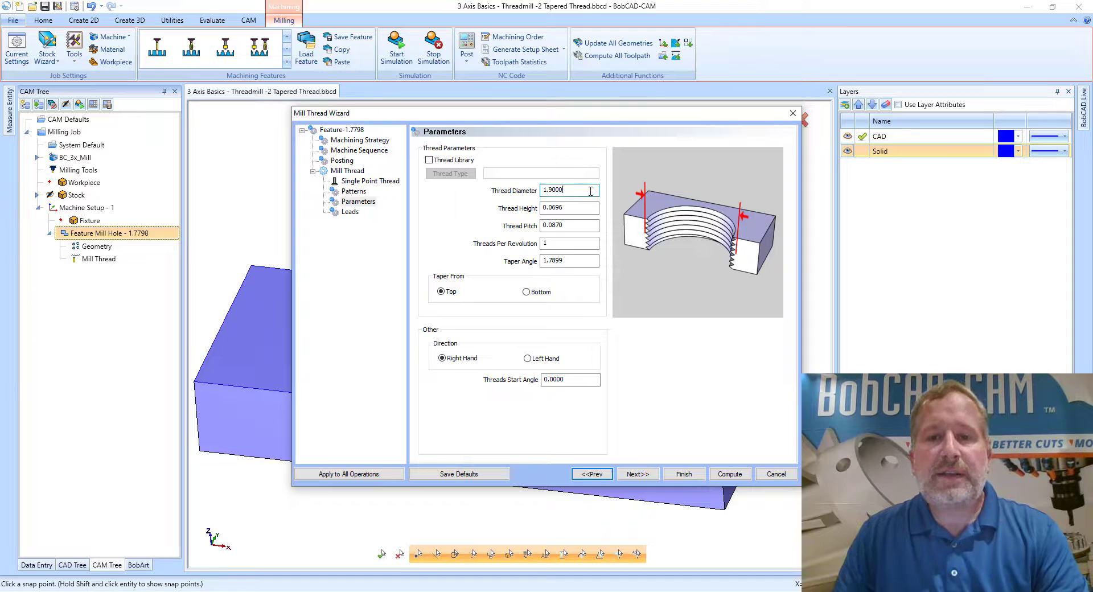
click(350, 131)
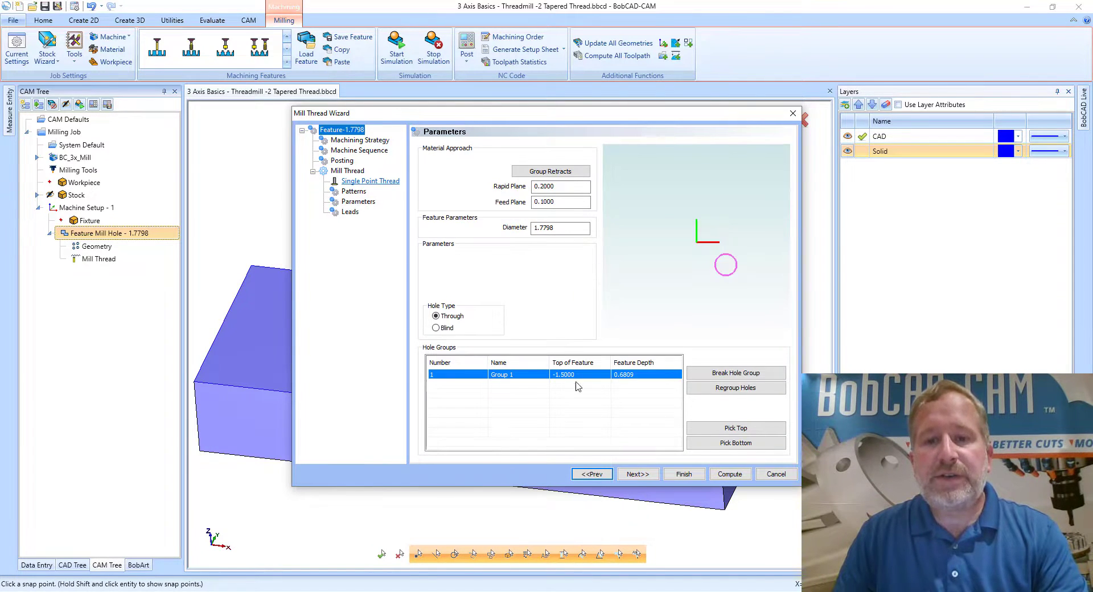